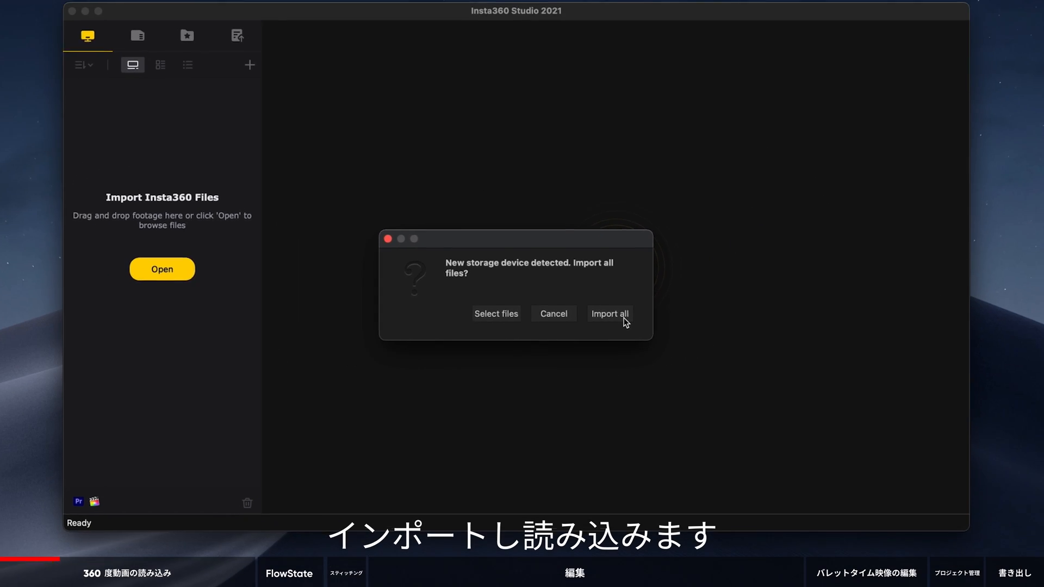
# - Import all files from the detected camera storage, checking Local Files then returning to Camera Files
pyautogui.click(617, 315)
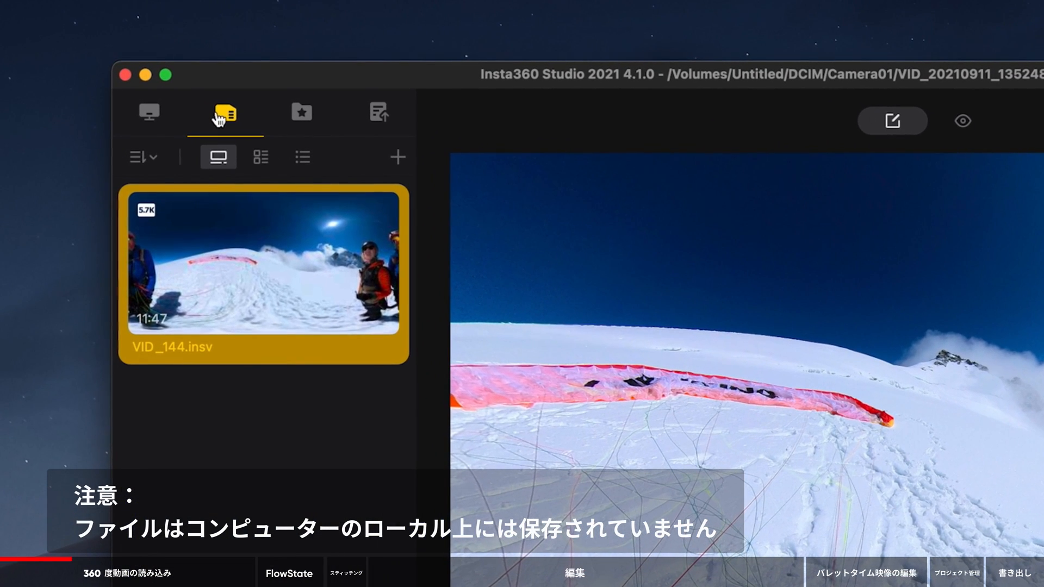
pyautogui.click(150, 116)
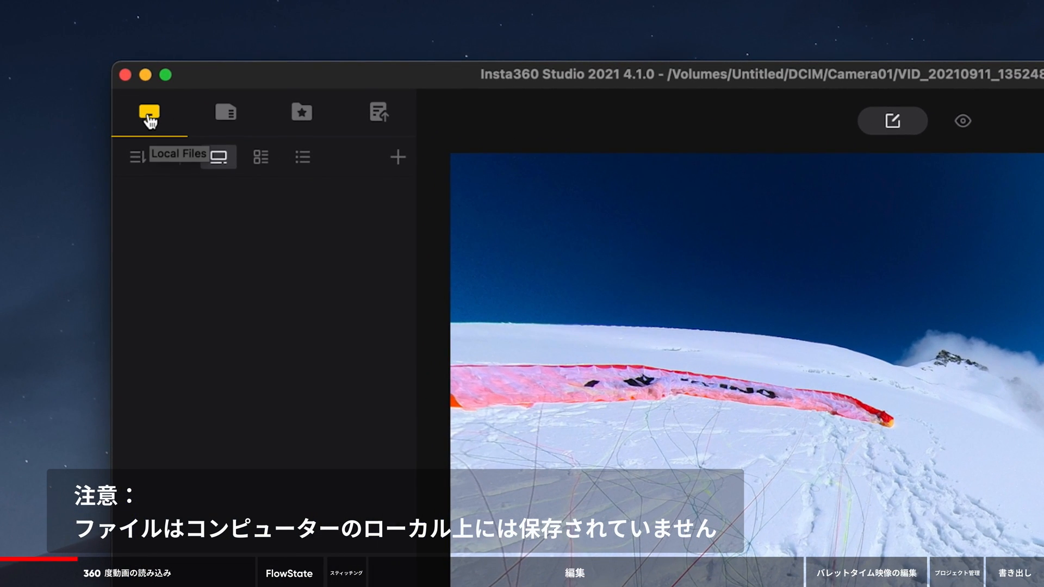
pyautogui.click(224, 114)
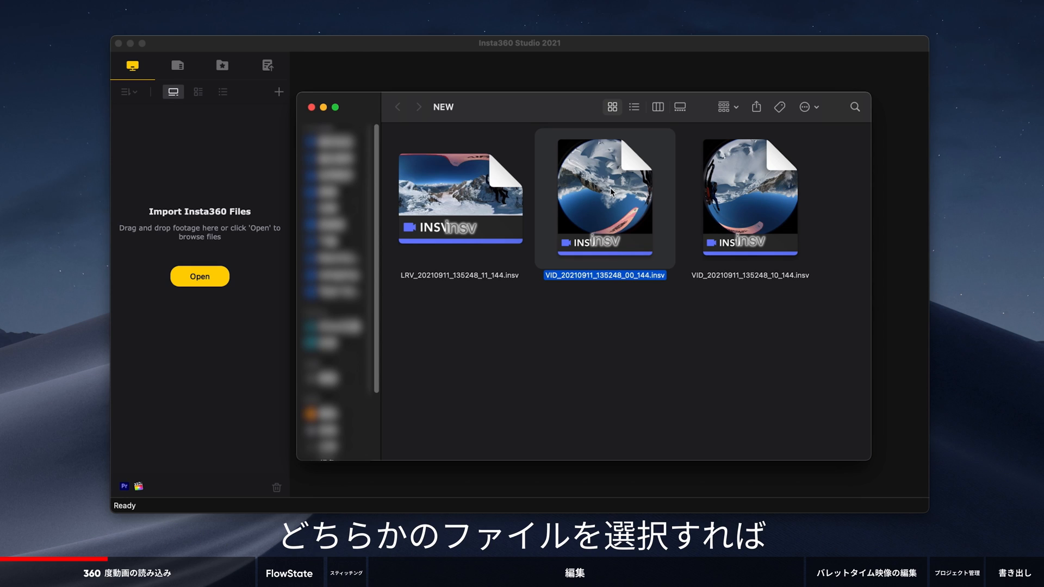
# - Drag VID_20210911_135248_00_144.insv from the NEW folder into the import panel, noting its matching LRV file
pyautogui.moveTo(611, 192); pyautogui.dragTo(218, 192)
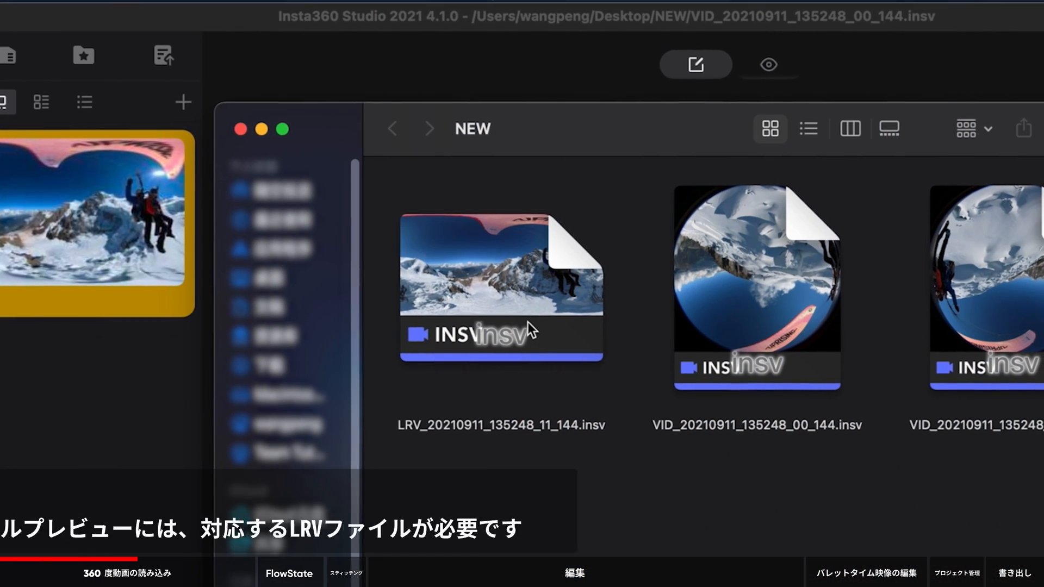
pyautogui.click(527, 322)
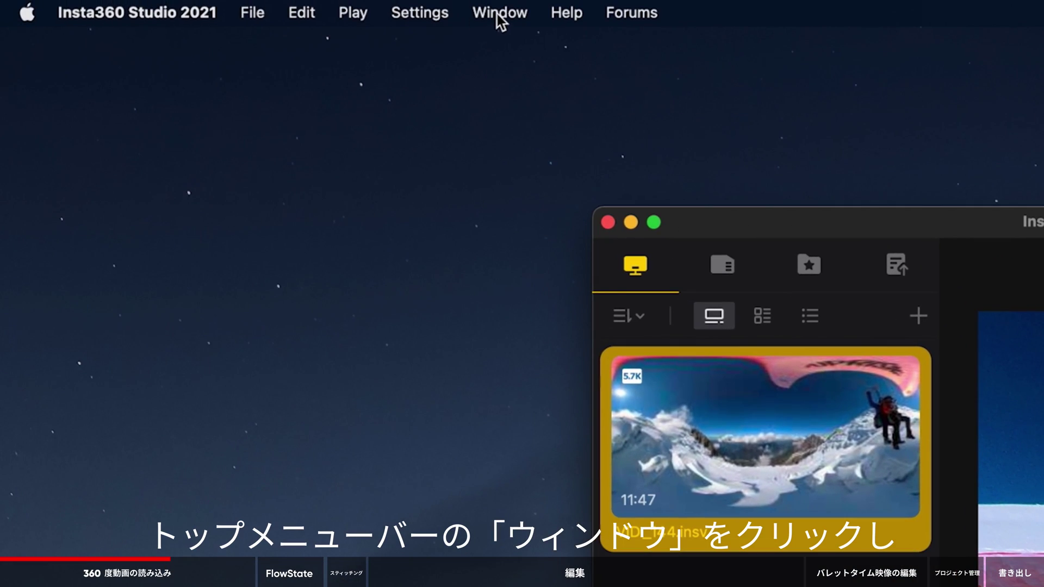
# - Toggle the settings and footage panels via the Window menu, restore the layout, then enter 360 preview mode
pyautogui.click(496, 14)
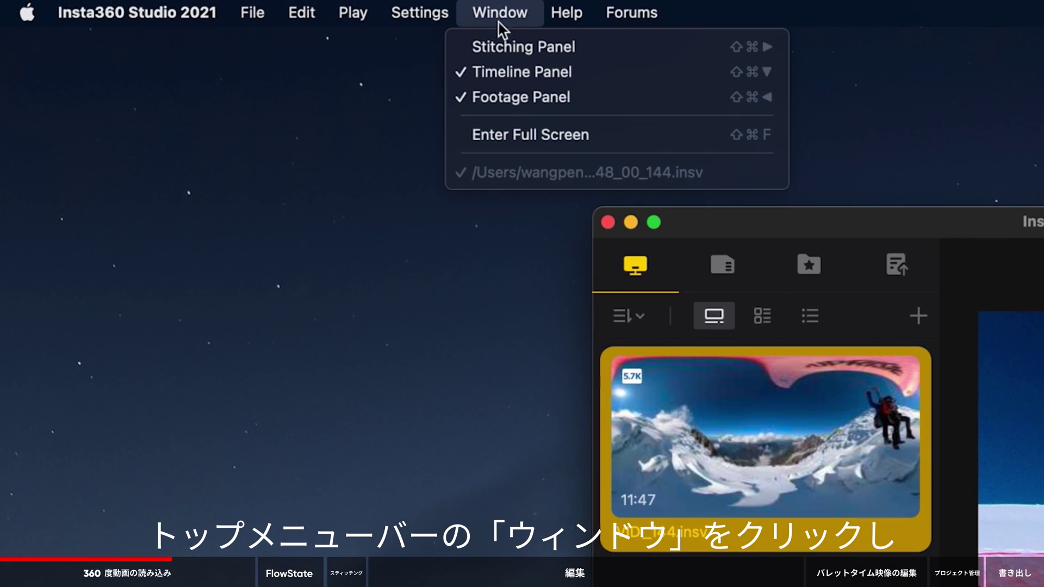
pyautogui.click(526, 51)
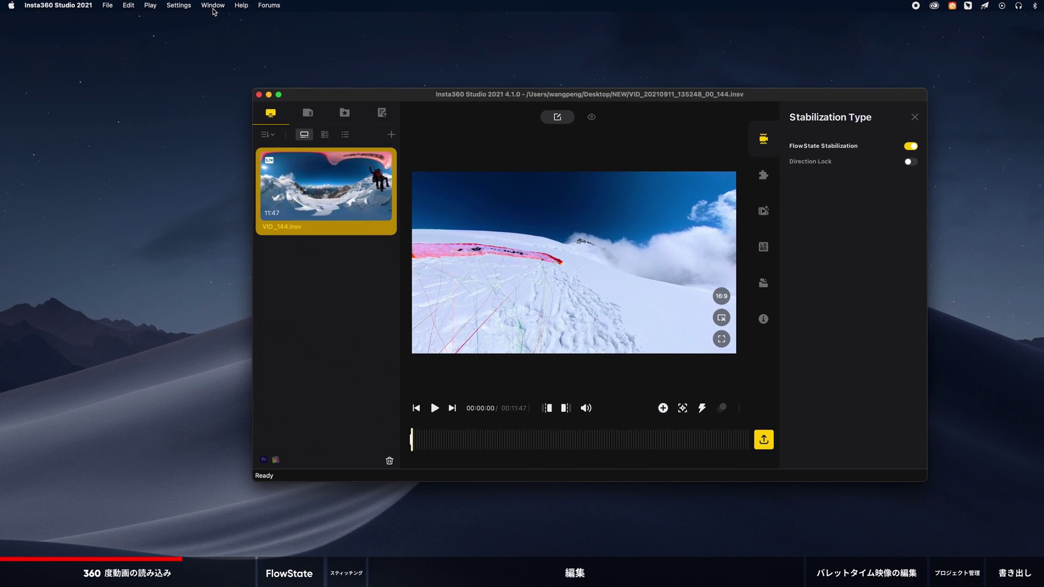
pyautogui.click(213, 10)
pyautogui.click(222, 41)
pyautogui.click(221, 11)
pyautogui.click(213, 6)
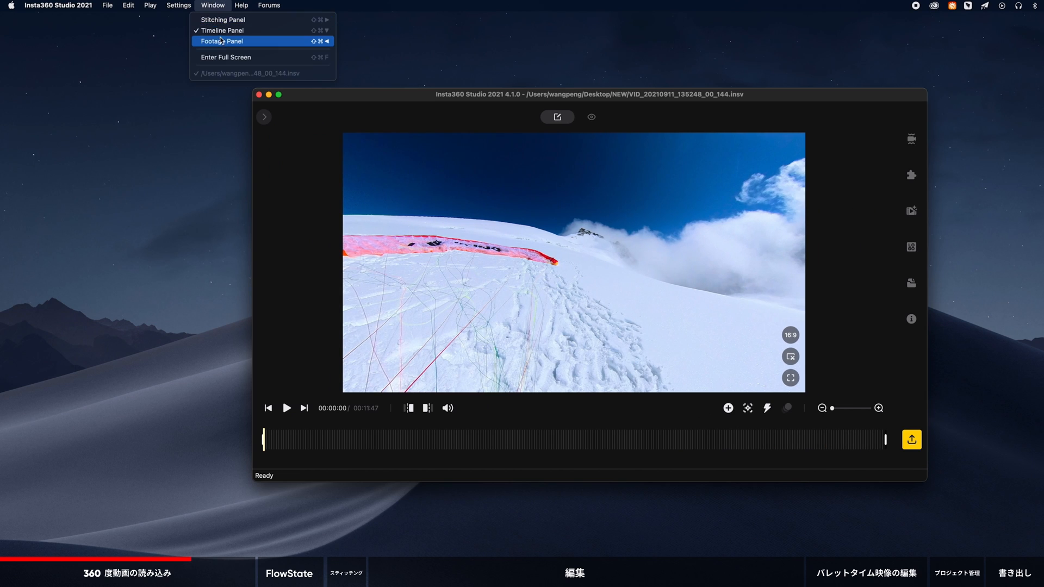
pyautogui.click(222, 41)
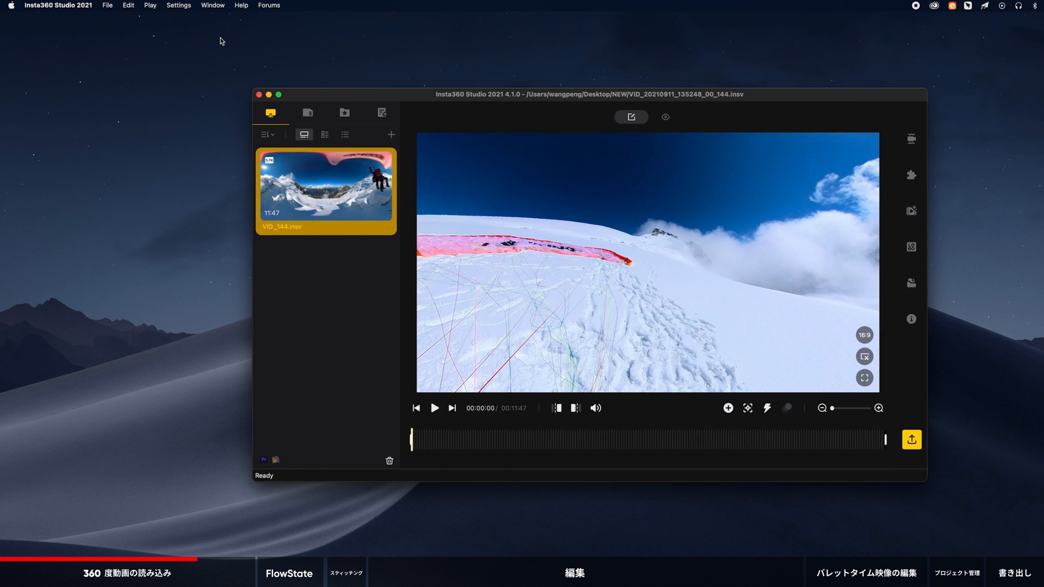
pyautogui.click(665, 117)
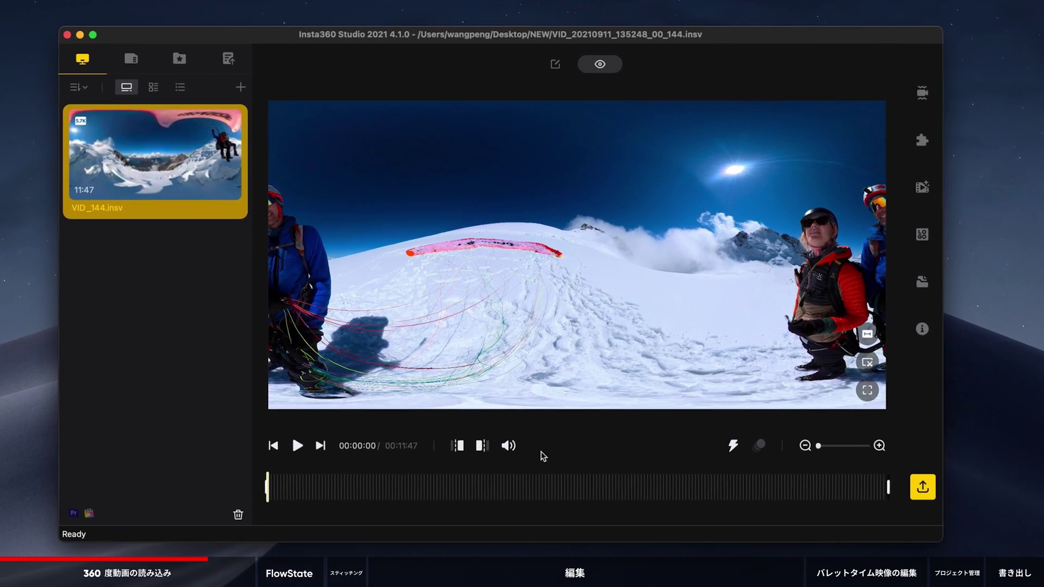
# - Jump to 04:23 and cycle the view through fisheye, tiny planet, crystal ball, natural, ending on flat
pyautogui.click(543, 463)
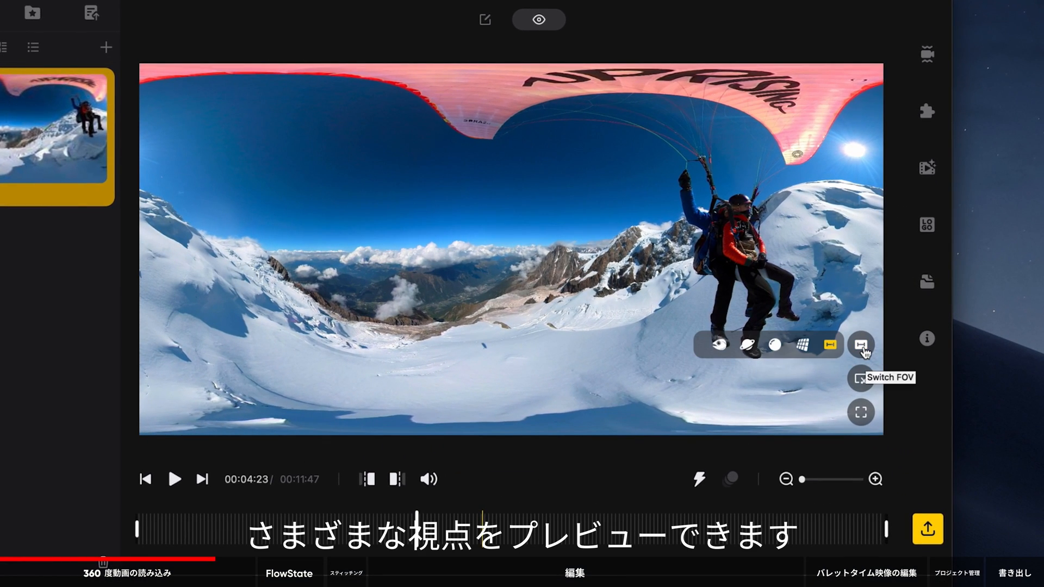
pyautogui.click(718, 344)
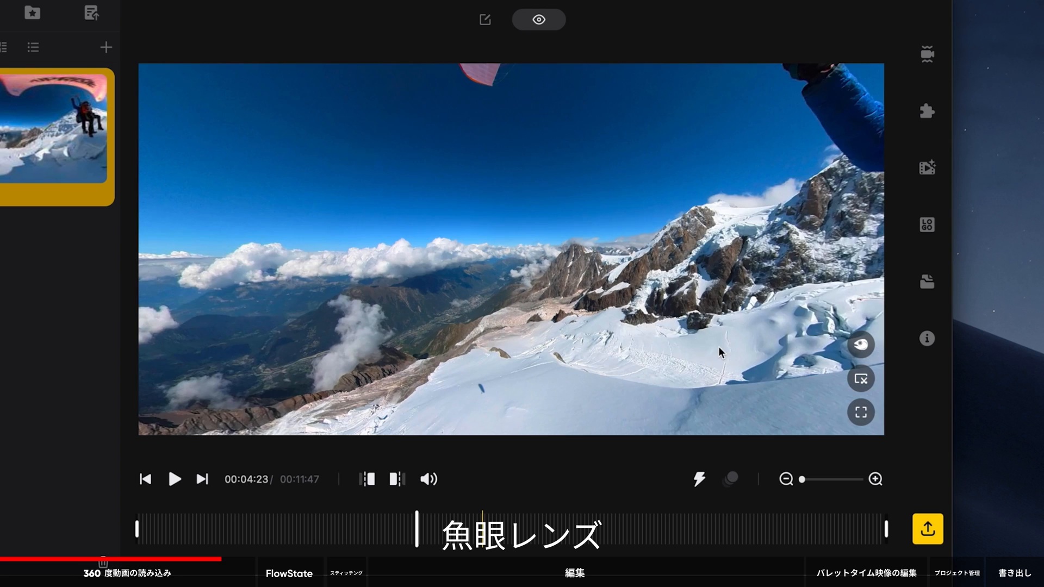
pyautogui.click(861, 345)
pyautogui.click(745, 349)
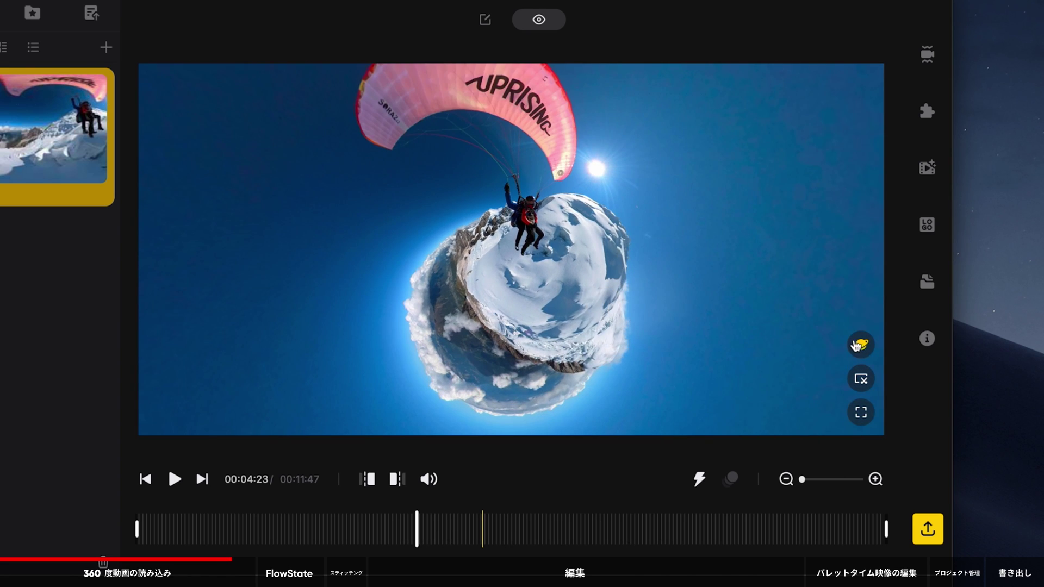
pyautogui.click(861, 345)
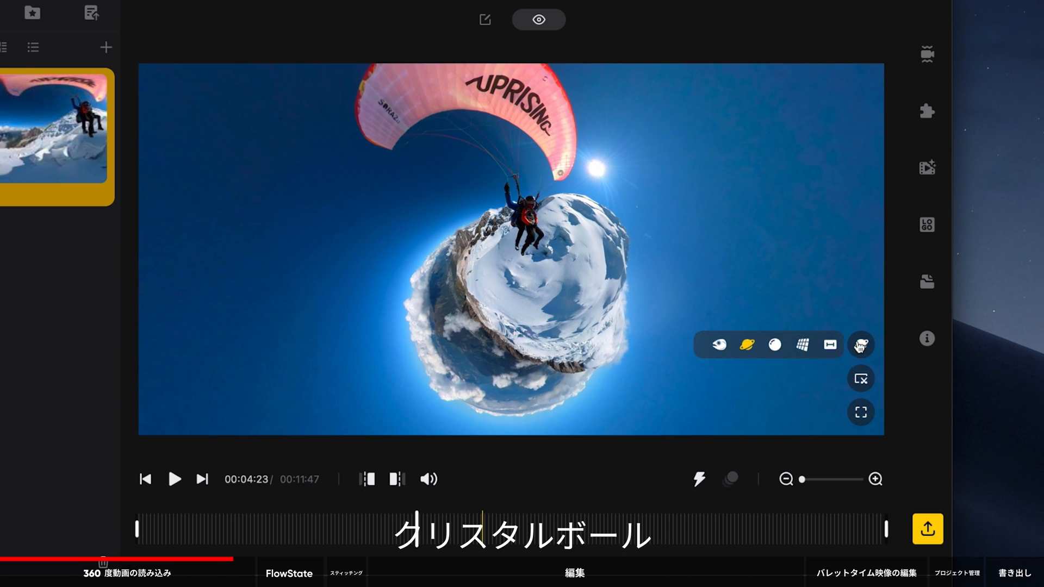
pyautogui.click(778, 344)
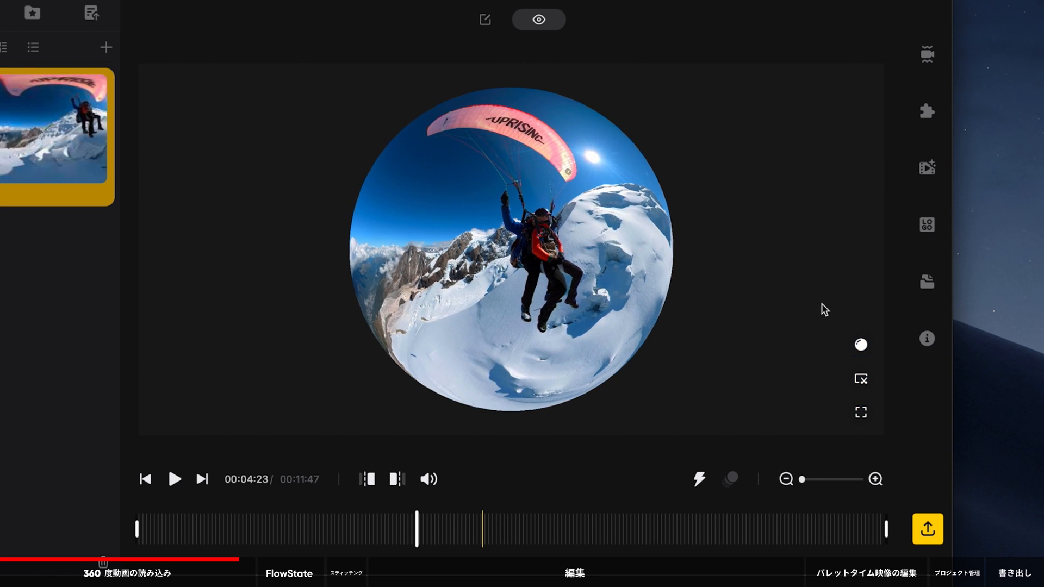
pyautogui.click(803, 345)
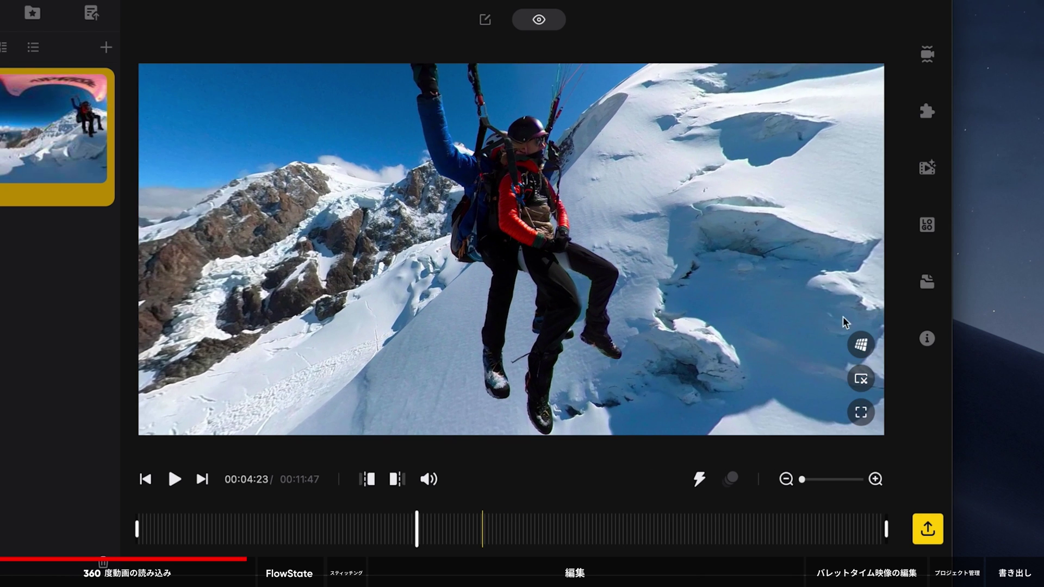
pyautogui.click(860, 344)
pyautogui.click(830, 346)
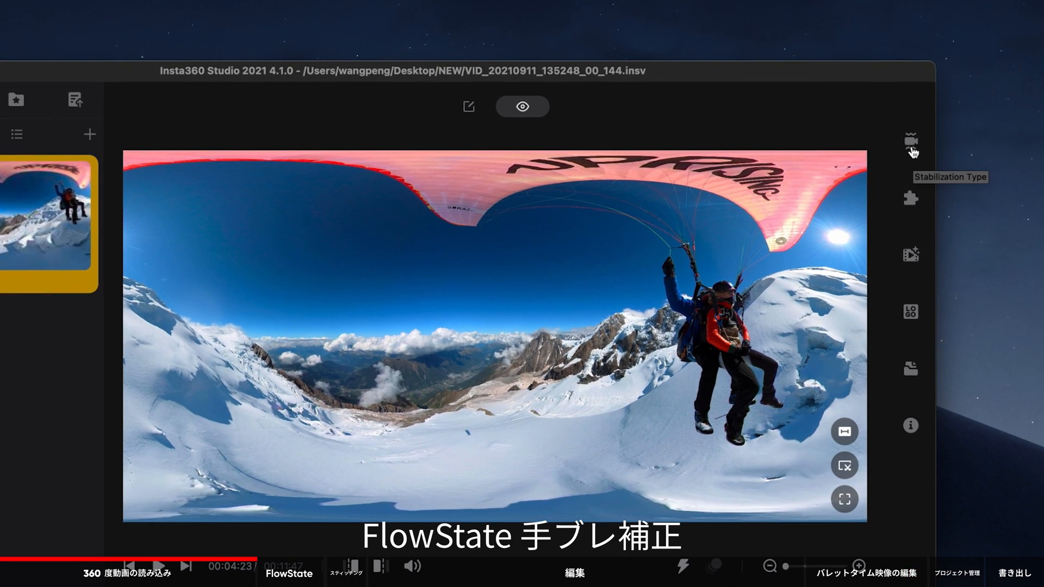
# - In stabilization settings, toggle FlowState off and back on, and Direction Lock on then off
pyautogui.click(912, 141)
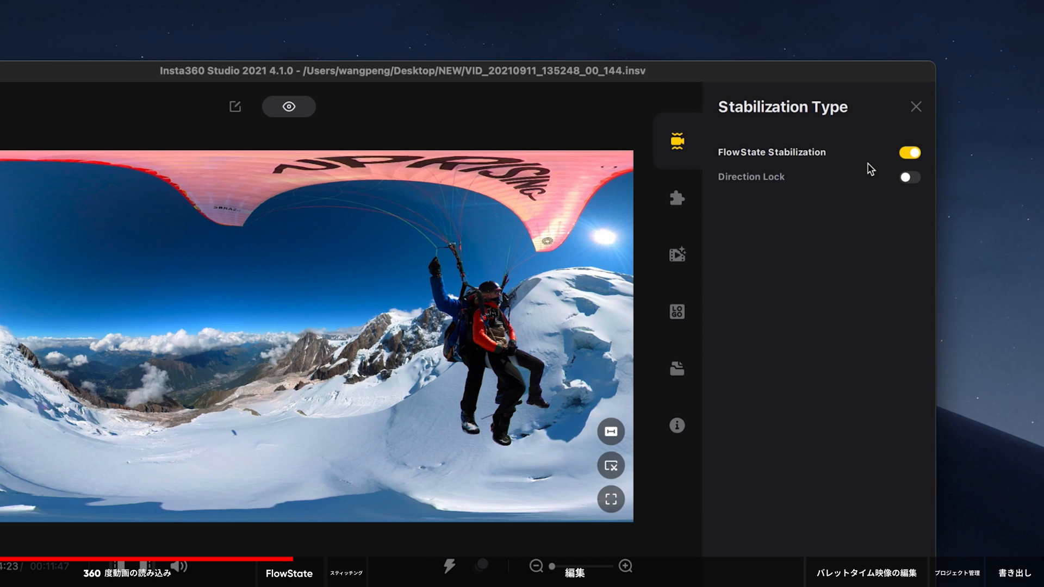
pyautogui.click(906, 155)
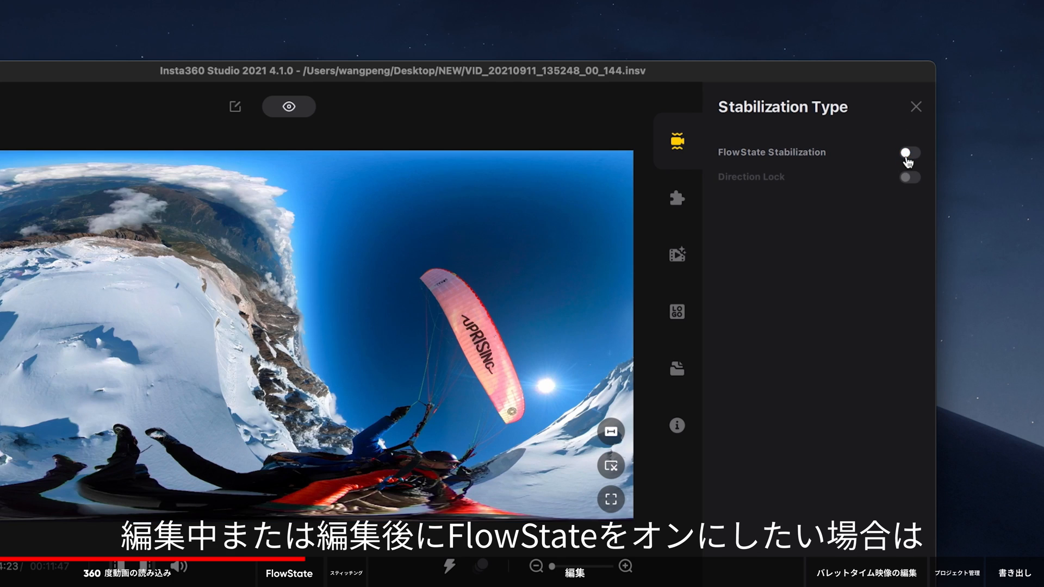
pyautogui.click(907, 155)
pyautogui.click(910, 179)
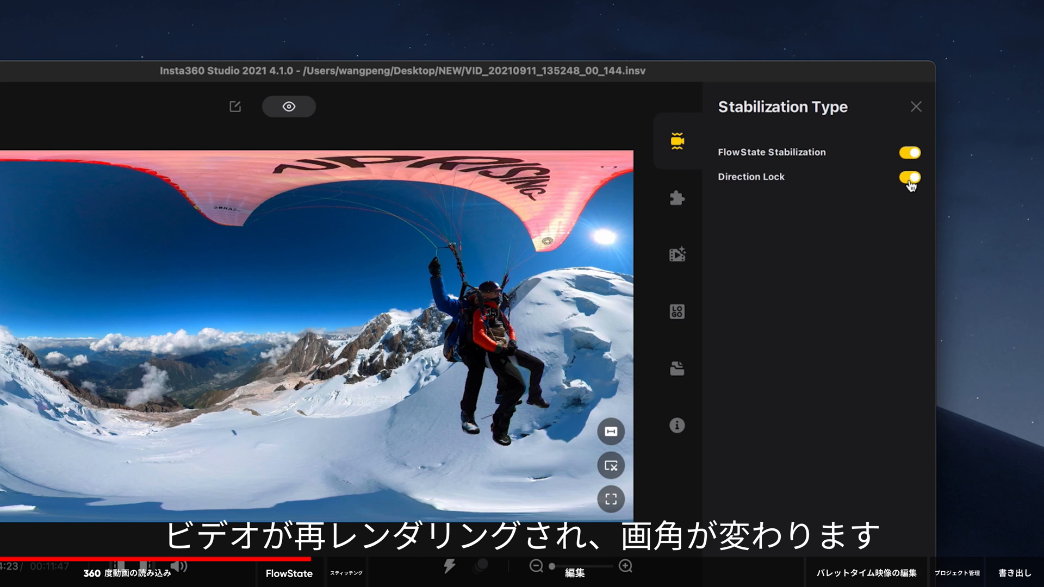
pyautogui.click(910, 180)
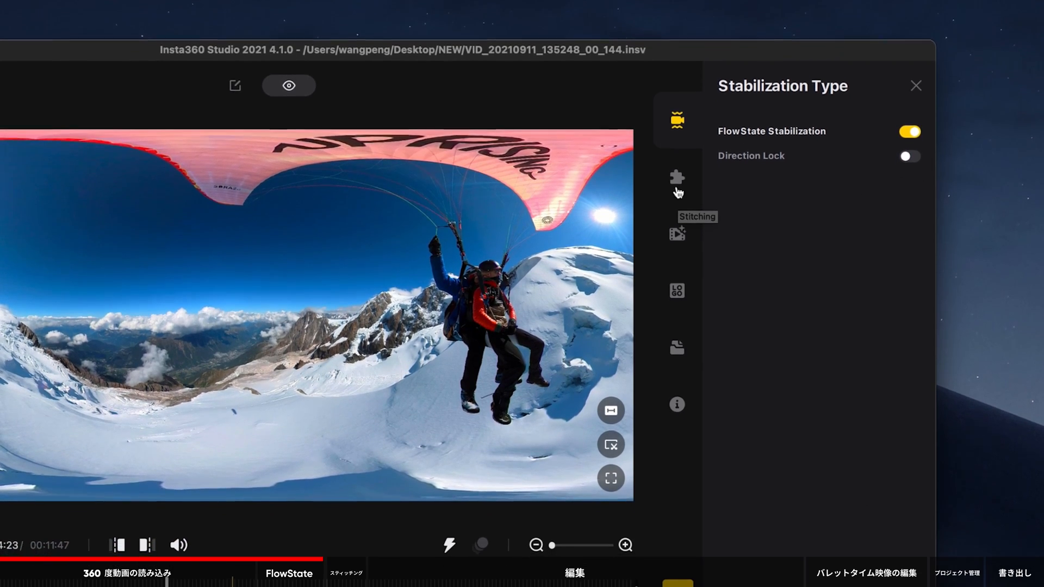
# - In Stitching settings, try Sticky and Premium Lens Guard options before returning to Normal
pyautogui.click(677, 182)
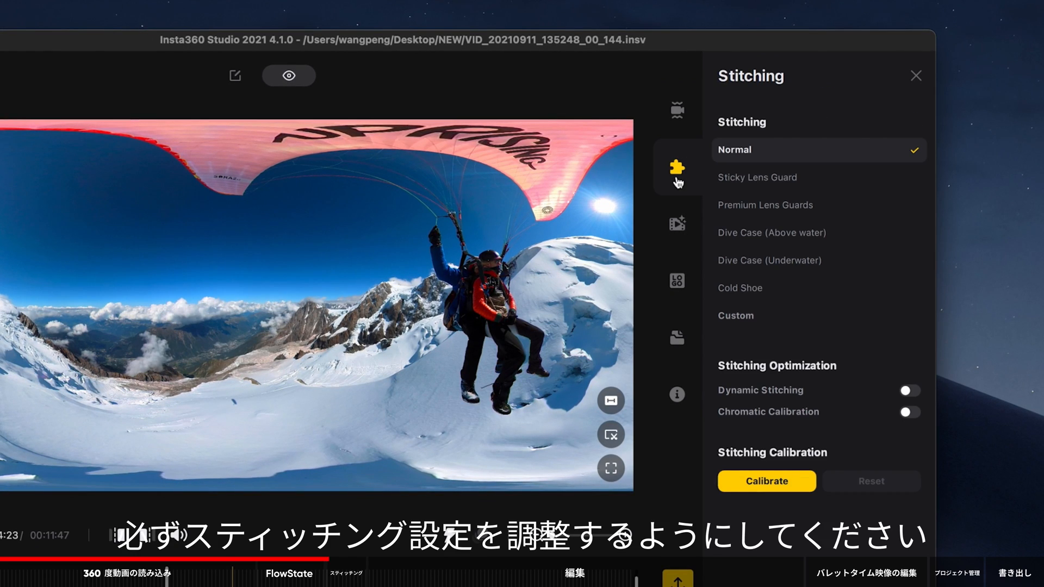
pyautogui.click(815, 178)
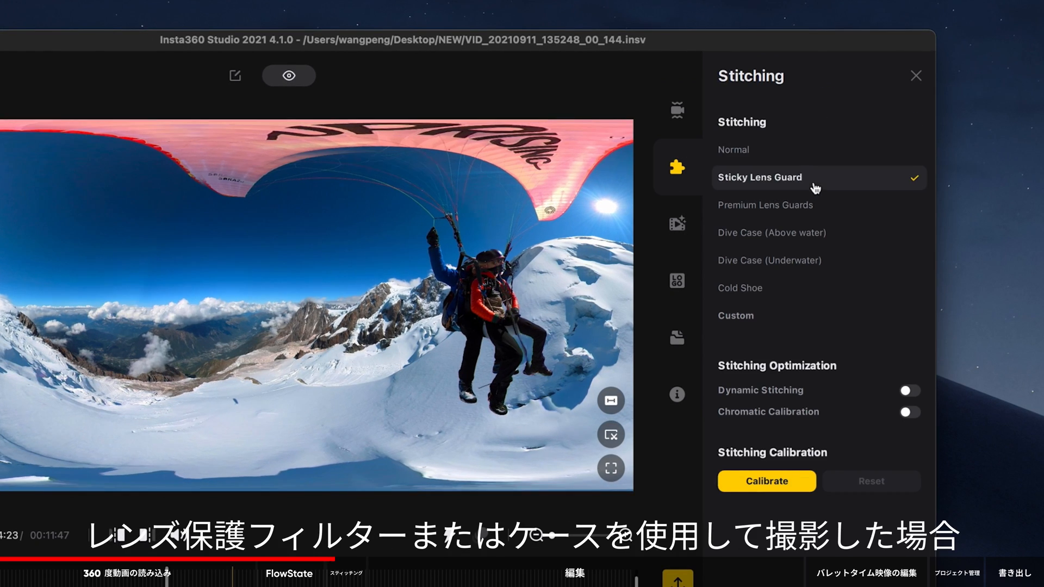
pyautogui.click(832, 205)
pyautogui.click(826, 155)
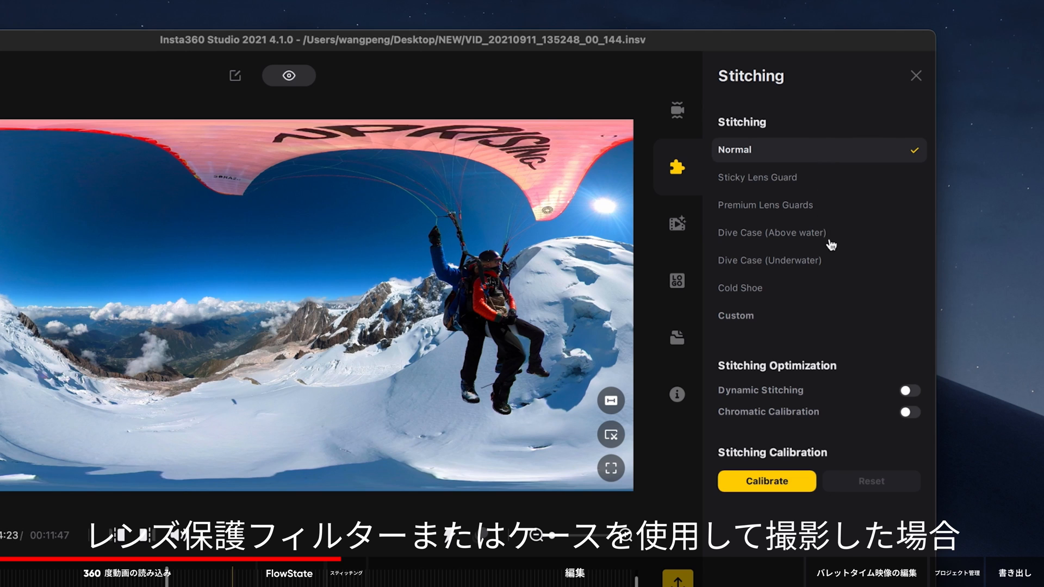
# - Turn on Dynamic Stitching and Chromatic Calibration, then run stitching calibration on the clip
pyautogui.click(906, 391)
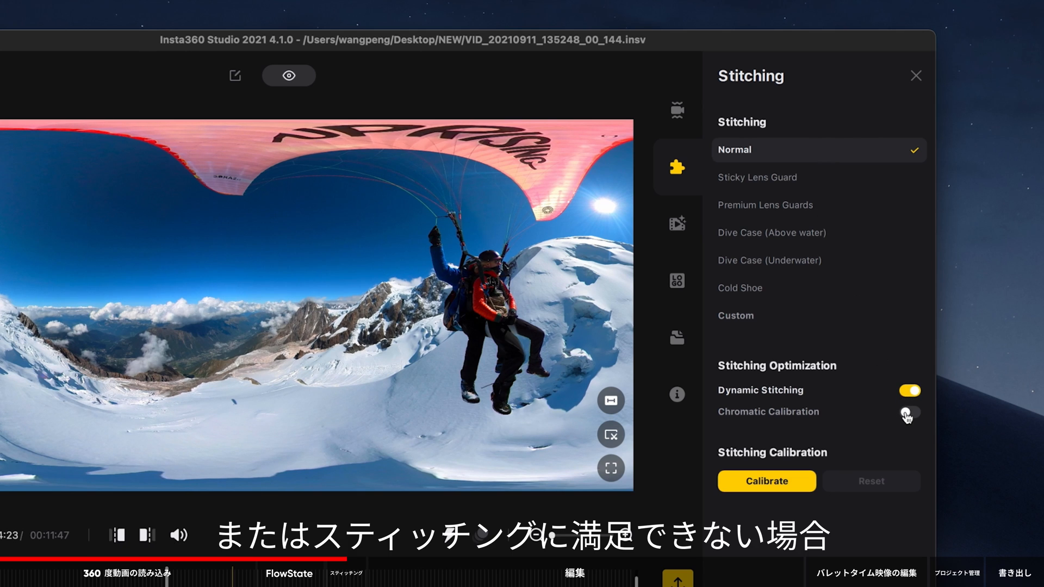
pyautogui.click(905, 413)
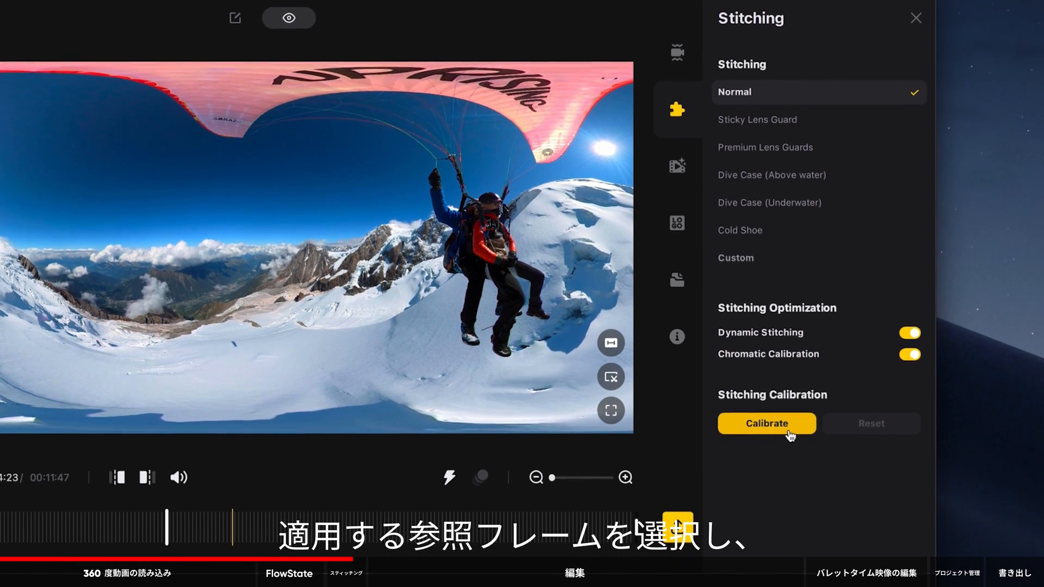
pyautogui.click(792, 429)
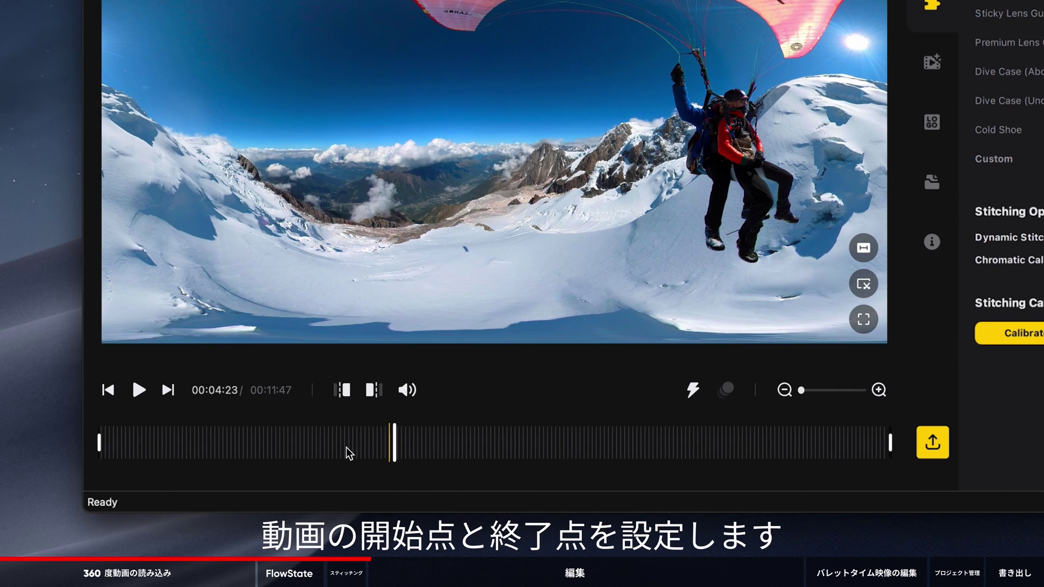
# - Mark the trim start at 03:40 and the trim end about two minutes later
pyautogui.click(346, 447)
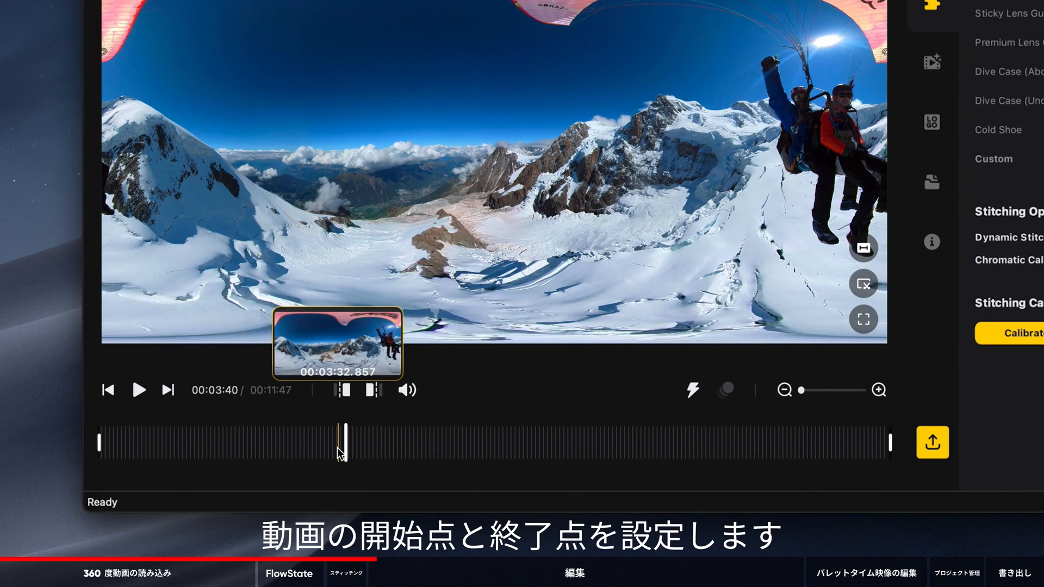
pyautogui.click(348, 401)
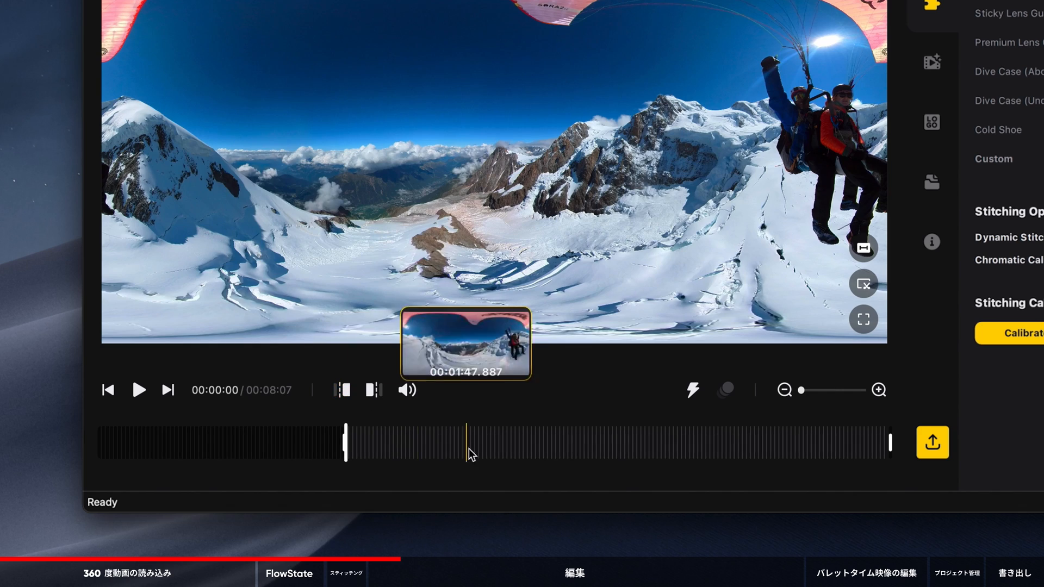
pyautogui.click(486, 444)
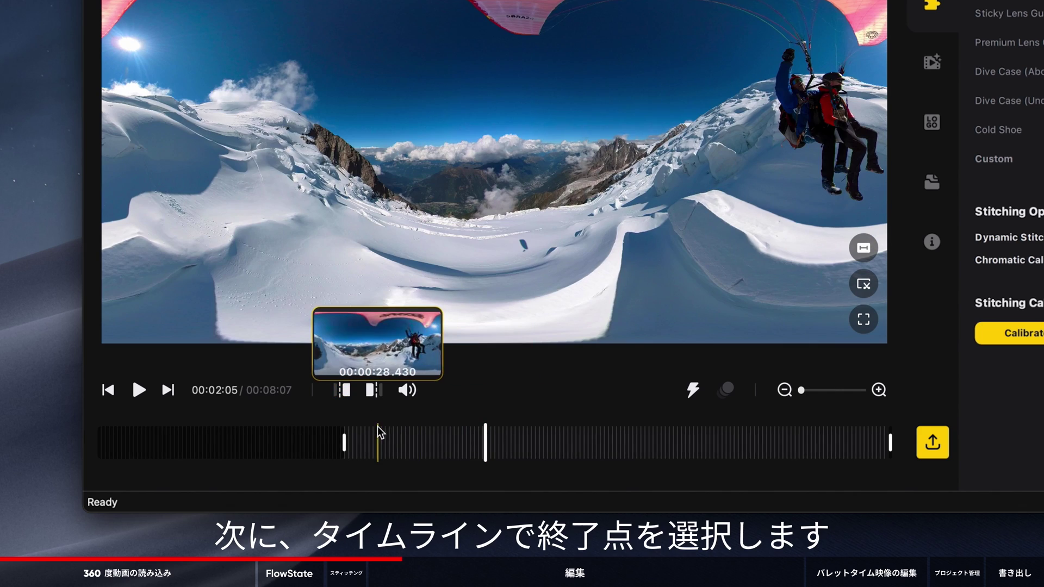
pyautogui.click(373, 391)
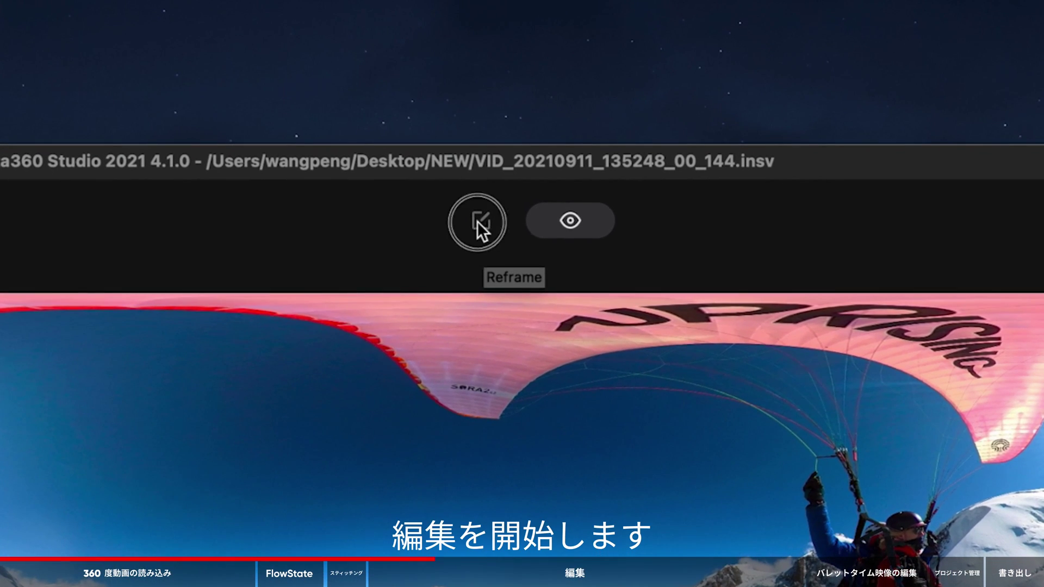
# - Enter reframe editing and try 1:1 and 9:16 aspect ratios before keeping 16:9
pyautogui.click(479, 224)
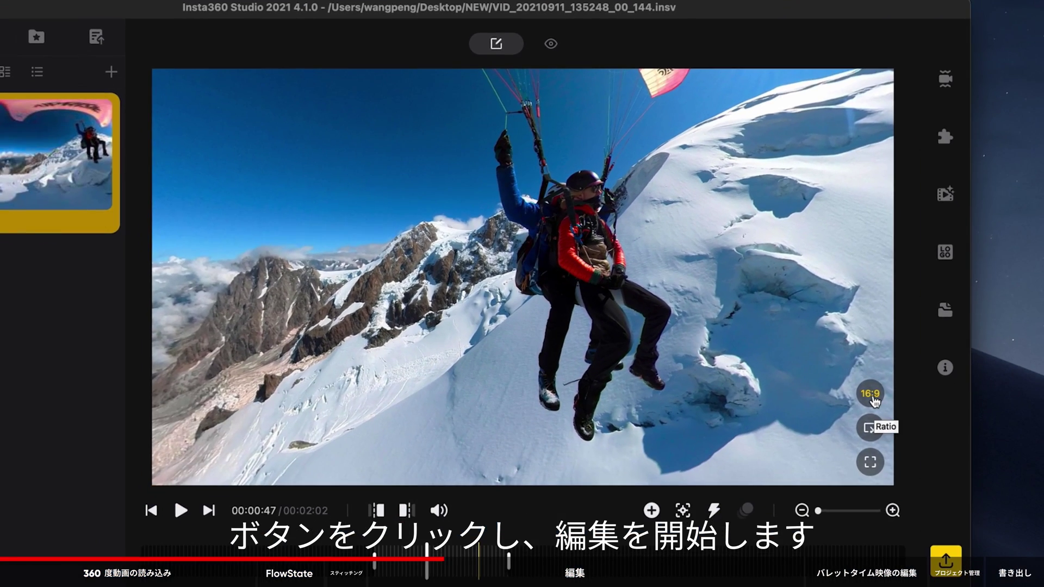
pyautogui.click(871, 396)
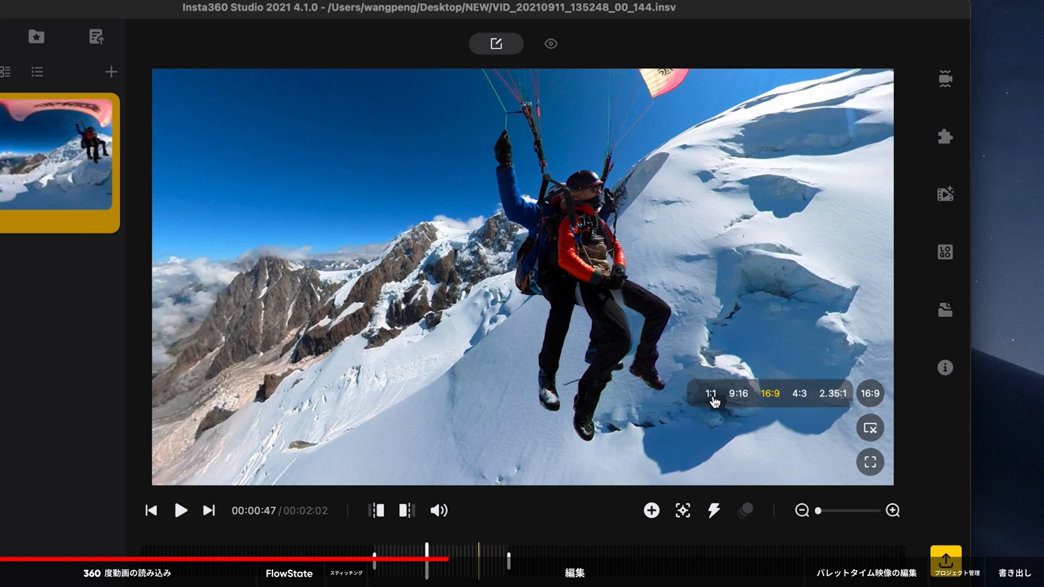
pyautogui.click(712, 401)
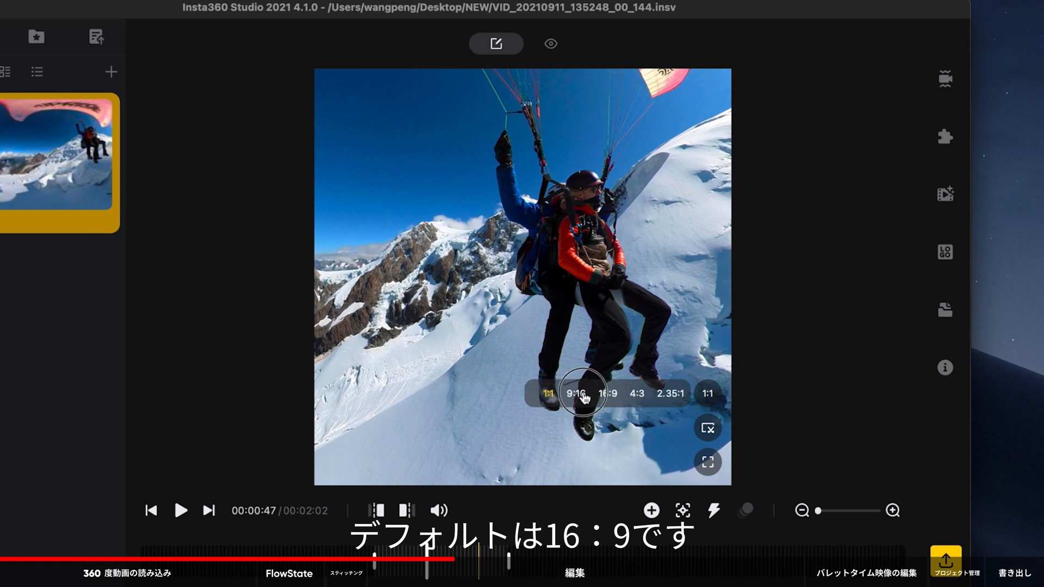
pyautogui.click(580, 397)
pyautogui.click(617, 394)
pyautogui.click(516, 395)
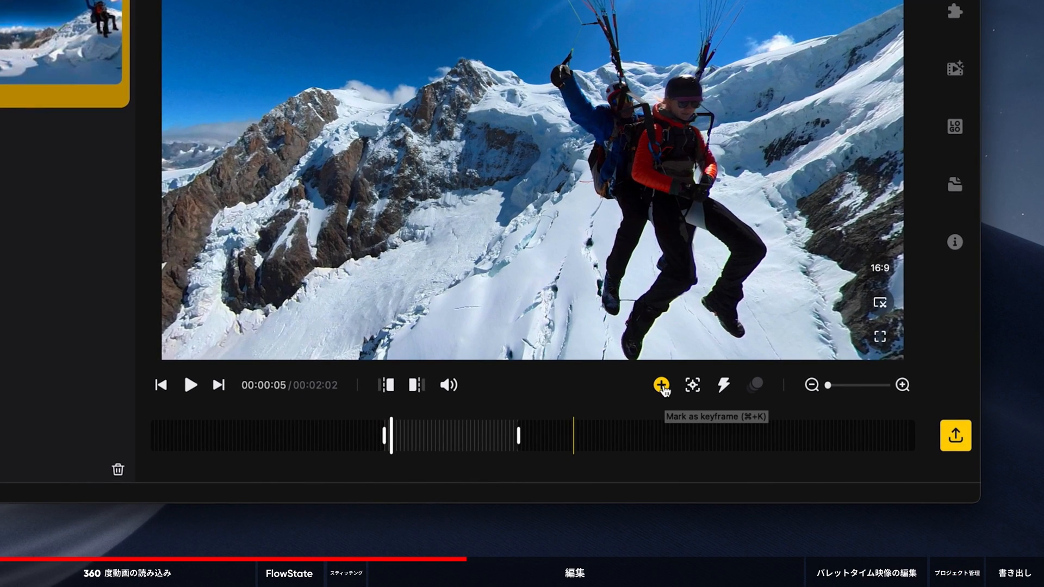
# - Mark a keyframe at 00:00:05, re-aim toward the paragliders, tilt up to the canopy and widen the FOV
pyautogui.click(661, 385)
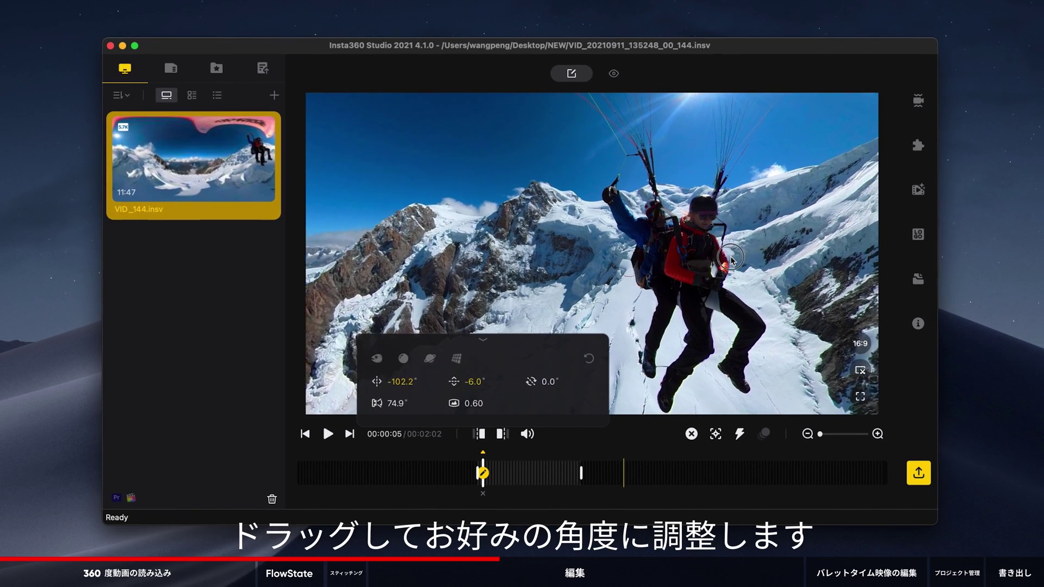
pyautogui.moveTo(612, 246)
pyautogui.mouseDown()
pyautogui.moveTo(646, 247)
pyautogui.moveTo(618, 236)
pyautogui.mouseUp()
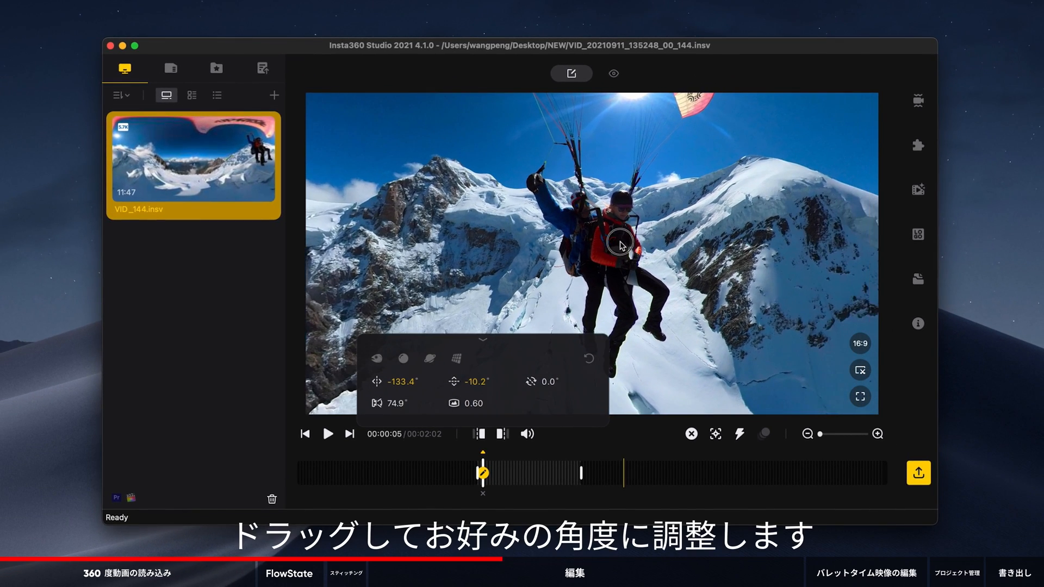
pyautogui.scroll(-3, 601, 241)
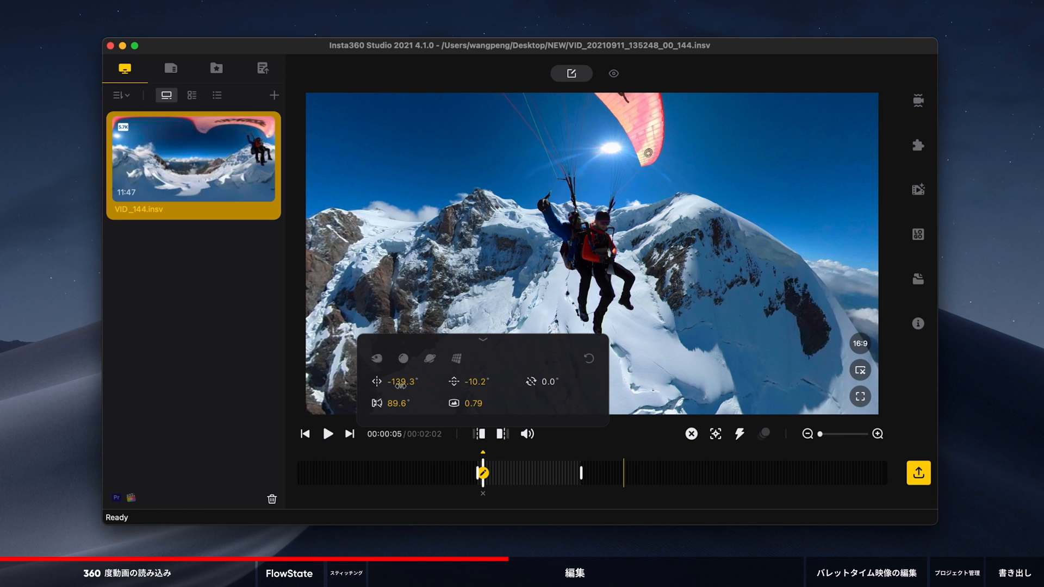
pyautogui.moveTo(401, 385); pyautogui.dragTo(411, 384)
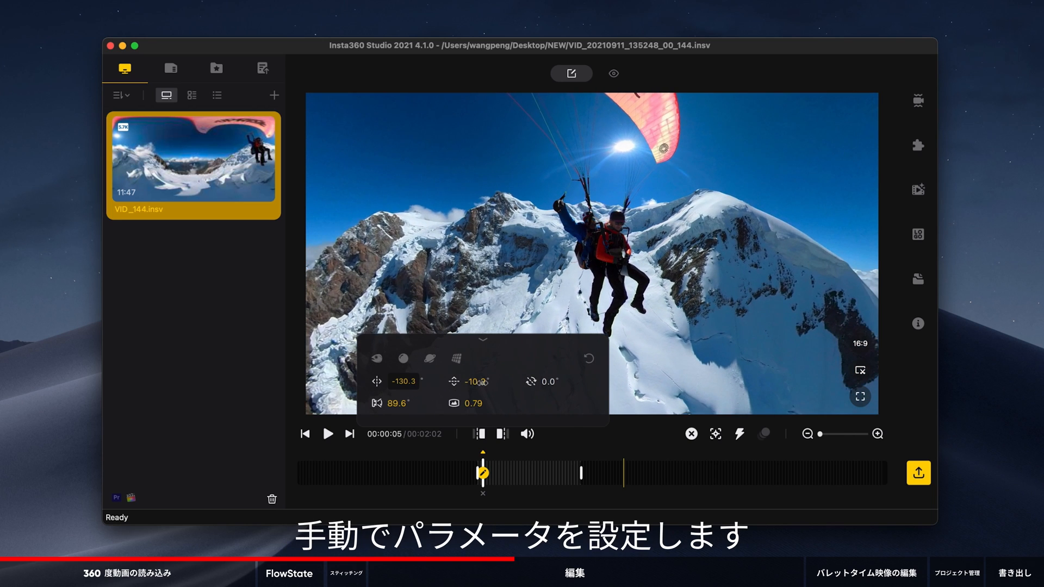
pyautogui.moveTo(479, 382); pyautogui.dragTo(500, 382)
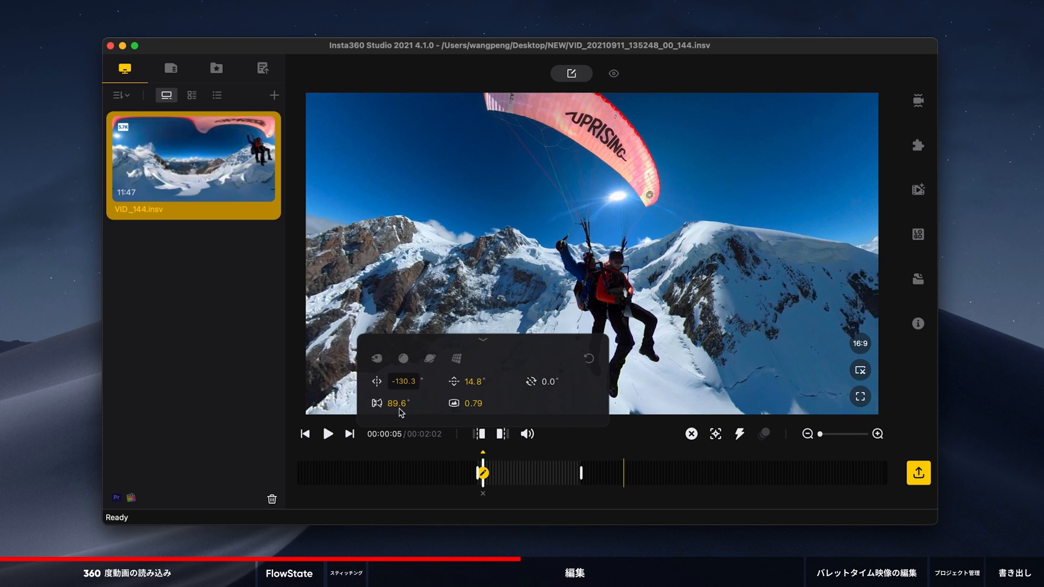
pyautogui.moveTo(401, 412)
pyautogui.mouseDown()
pyautogui.moveTo(421, 411)
pyautogui.moveTo(422, 383)
pyautogui.mouseUp()
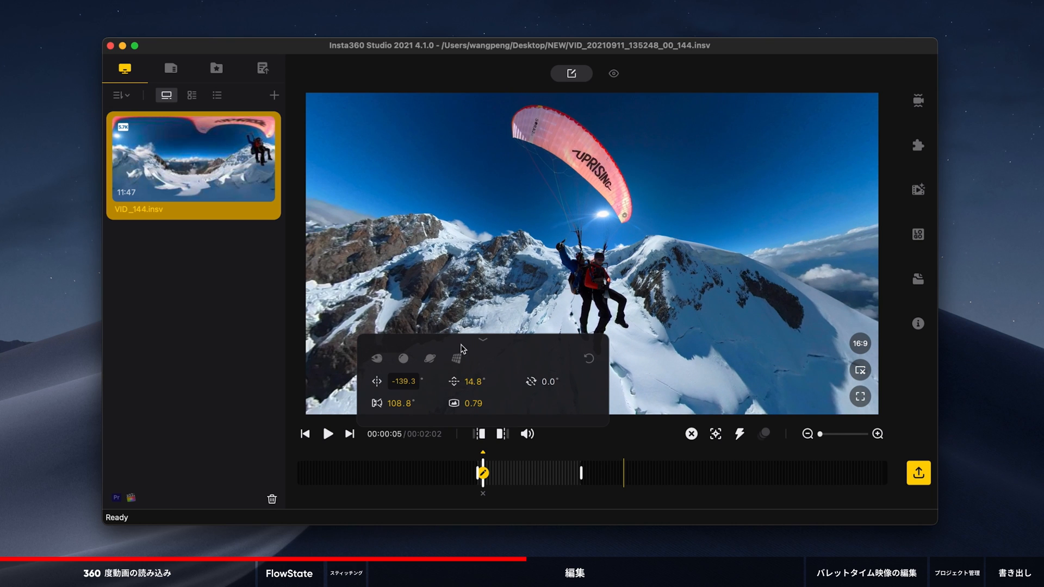
pyautogui.click(484, 343)
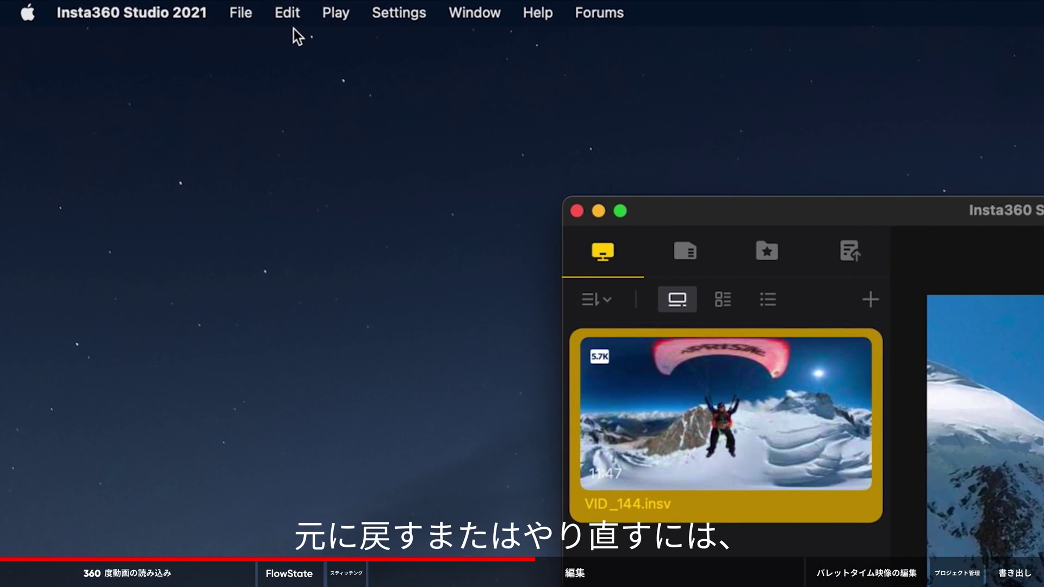
# - Use the Edit menu and stretch the timeline zoom slider to spread the five keyframes apart
pyautogui.click(273, 11)
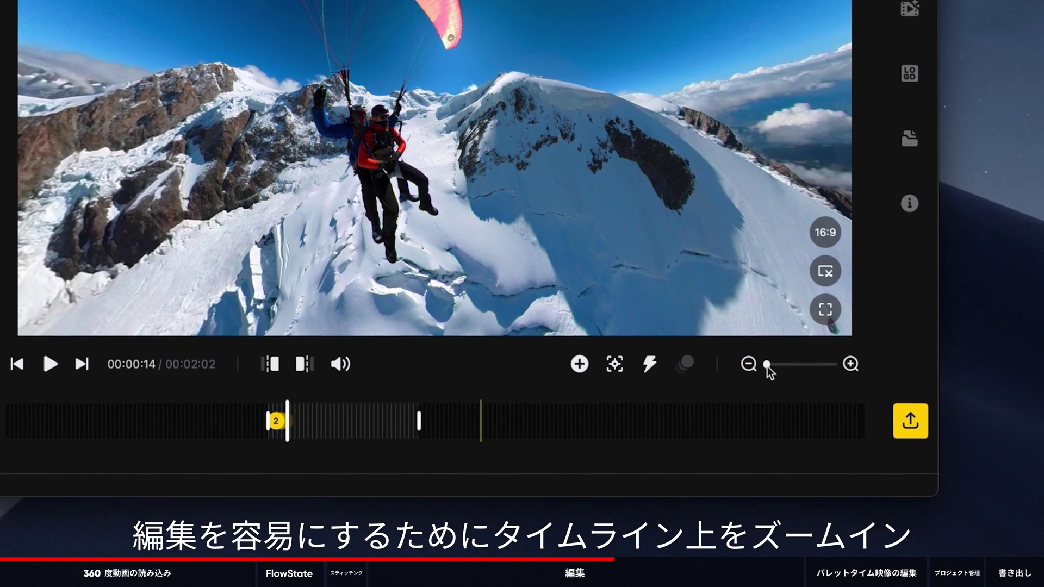
pyautogui.moveTo(769, 368); pyautogui.dragTo(771, 369)
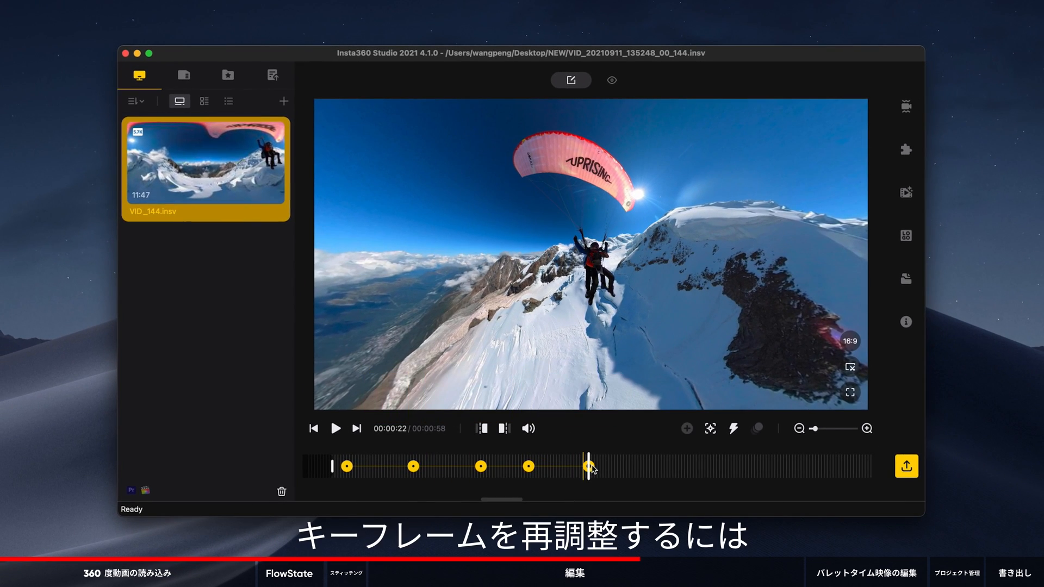
# - Re-aim the last keyframe's view sideways and upward in its view panel
pyautogui.click(589, 467)
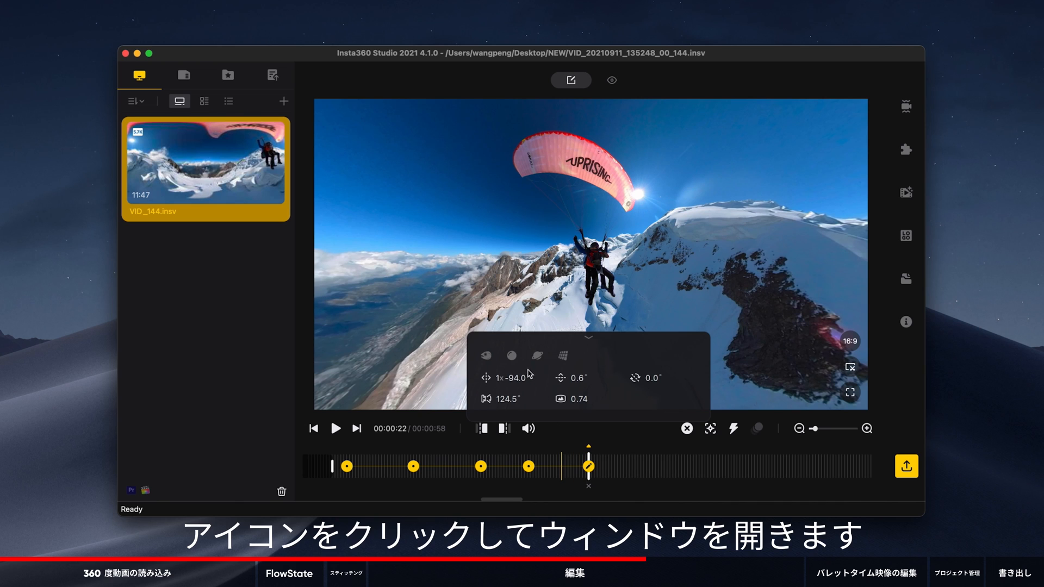
pyautogui.moveTo(528, 374); pyautogui.dragTo(517, 373)
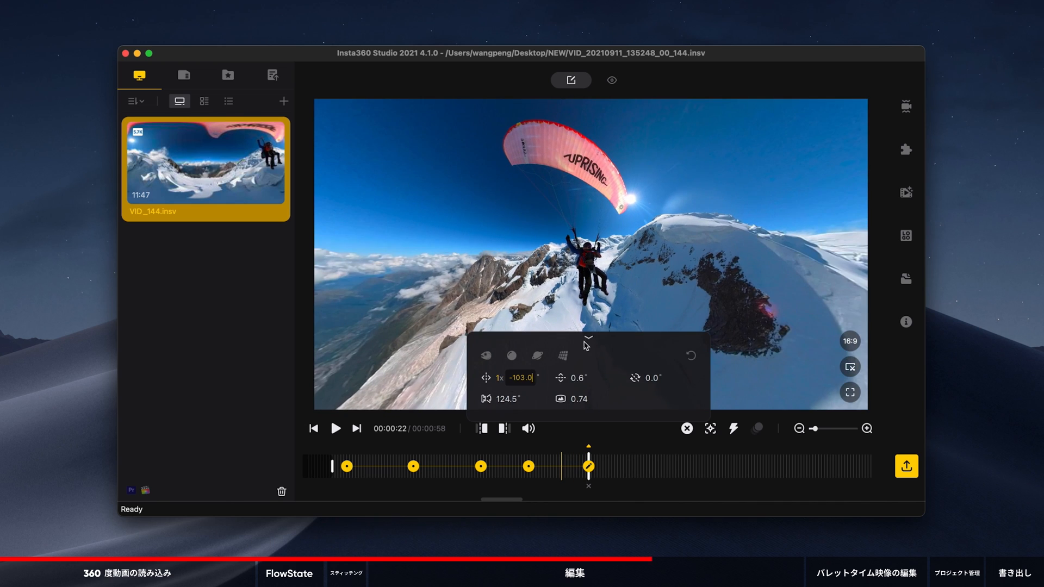
pyautogui.moveTo(584, 323); pyautogui.dragTo(583, 274)
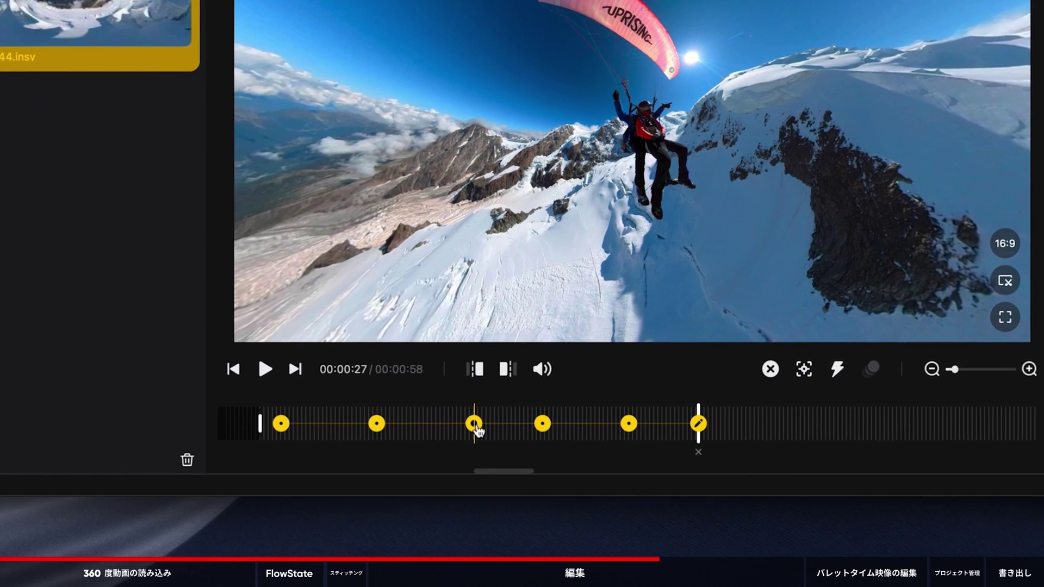
pyautogui.click(483, 467)
# - Shift the third to sixth keyframes earlier and the first slightly later, then preview playback
pyautogui.moveTo(470, 414); pyautogui.dragTo(443, 413)
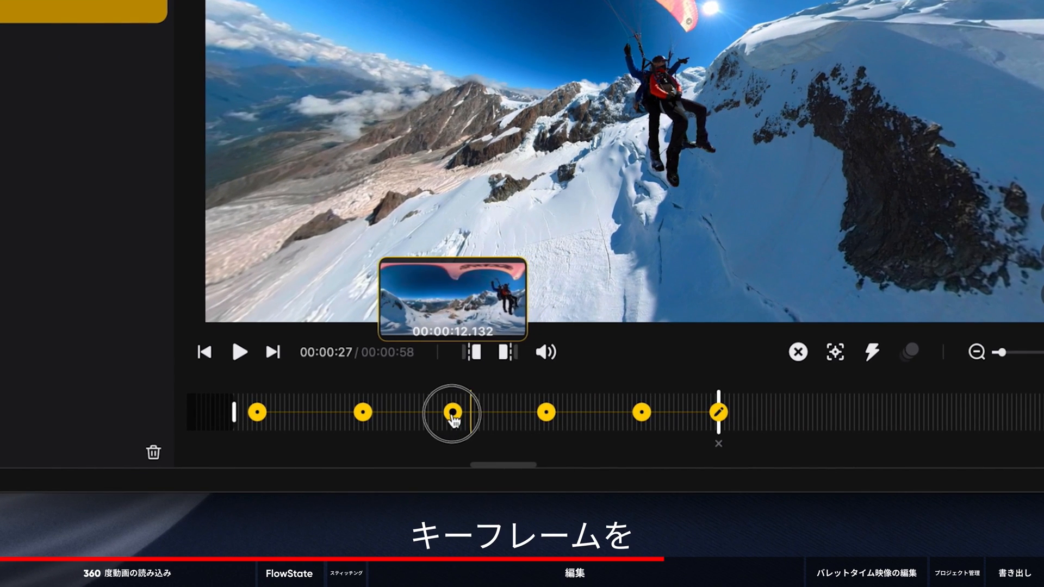
pyautogui.moveTo(542, 415); pyautogui.dragTo(503, 413)
pyautogui.moveTo(639, 413); pyautogui.dragTo(583, 414)
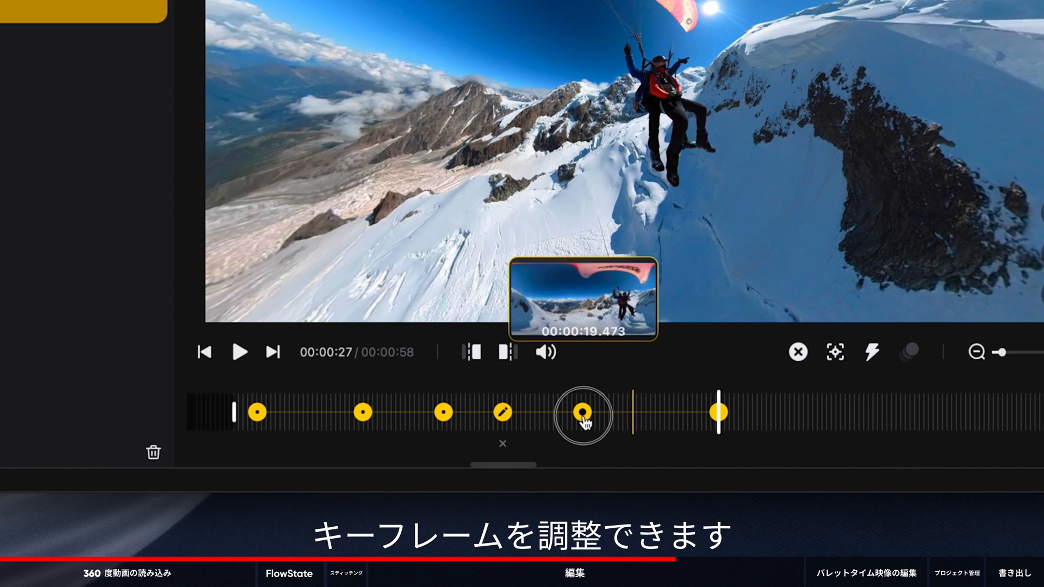
pyautogui.moveTo(719, 414); pyautogui.dragTo(667, 415)
pyautogui.moveTo(256, 413); pyautogui.dragTo(299, 413)
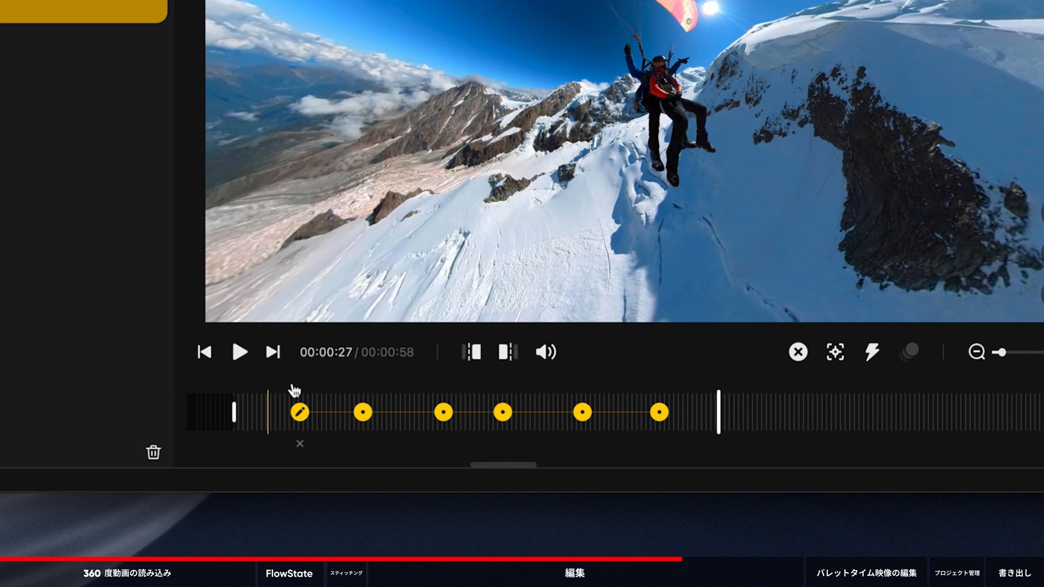
pyautogui.press('space')
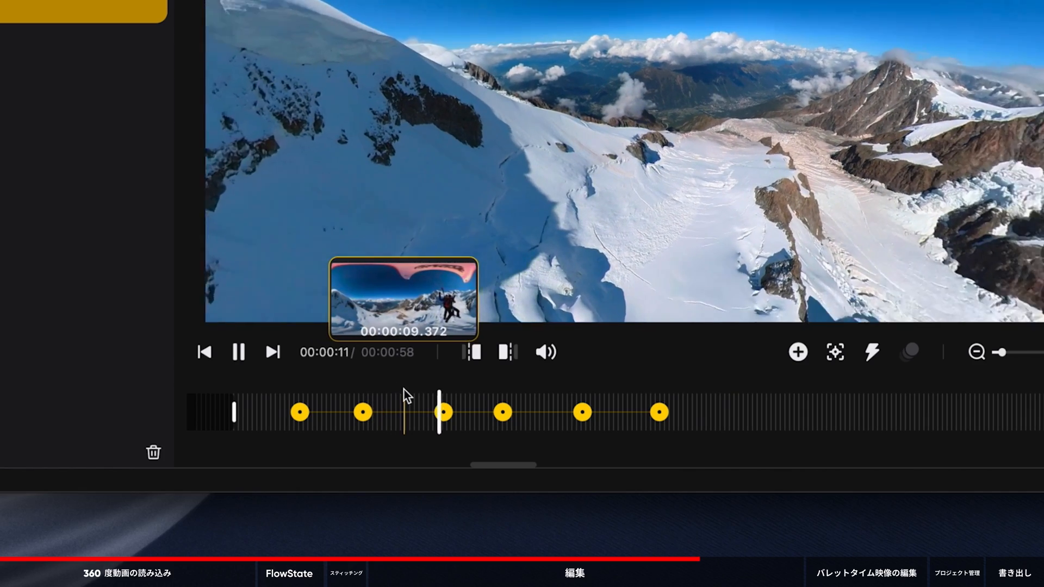
pyautogui.press('space')
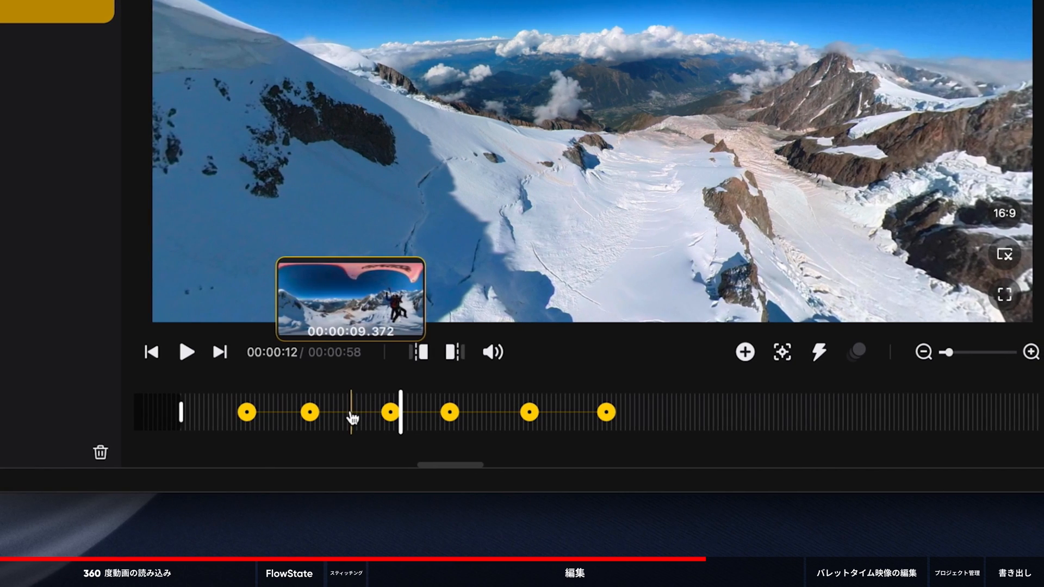
# - Apply a Fade-In Slip-Out transition between keyframes and preview it
pyautogui.click(353, 415)
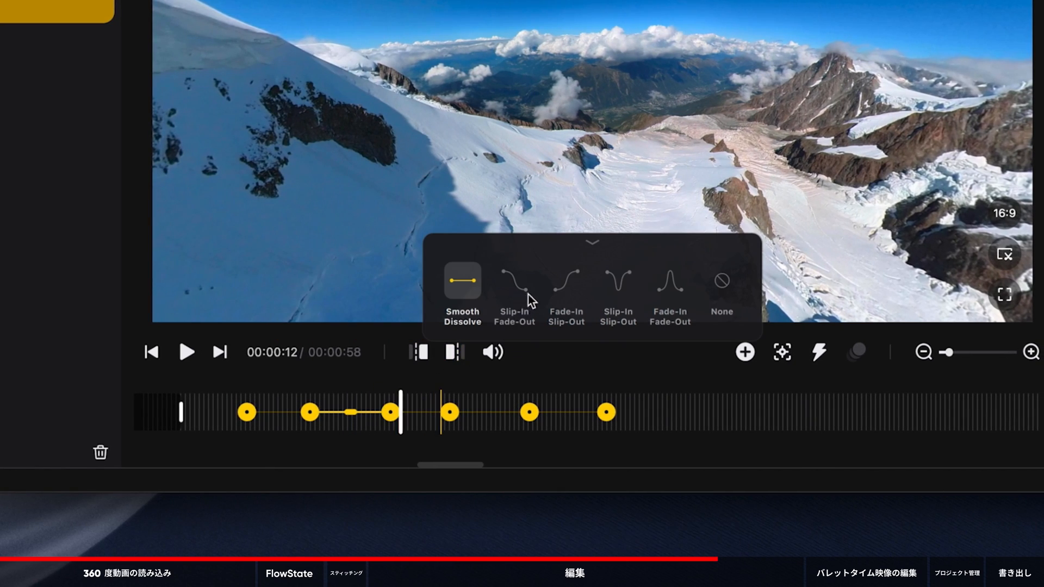
pyautogui.click(566, 285)
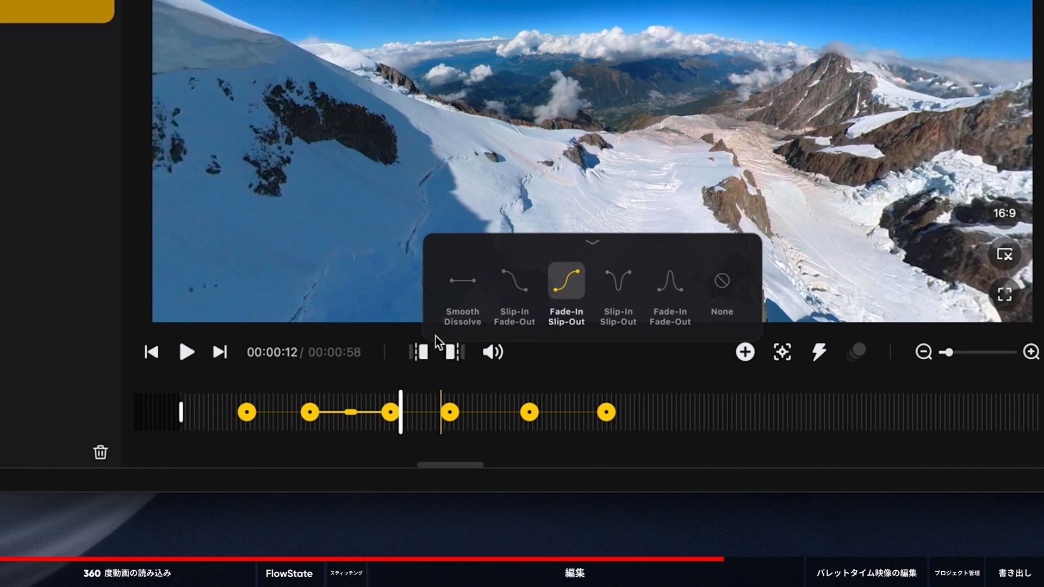
pyautogui.click(311, 383)
pyautogui.press('space')
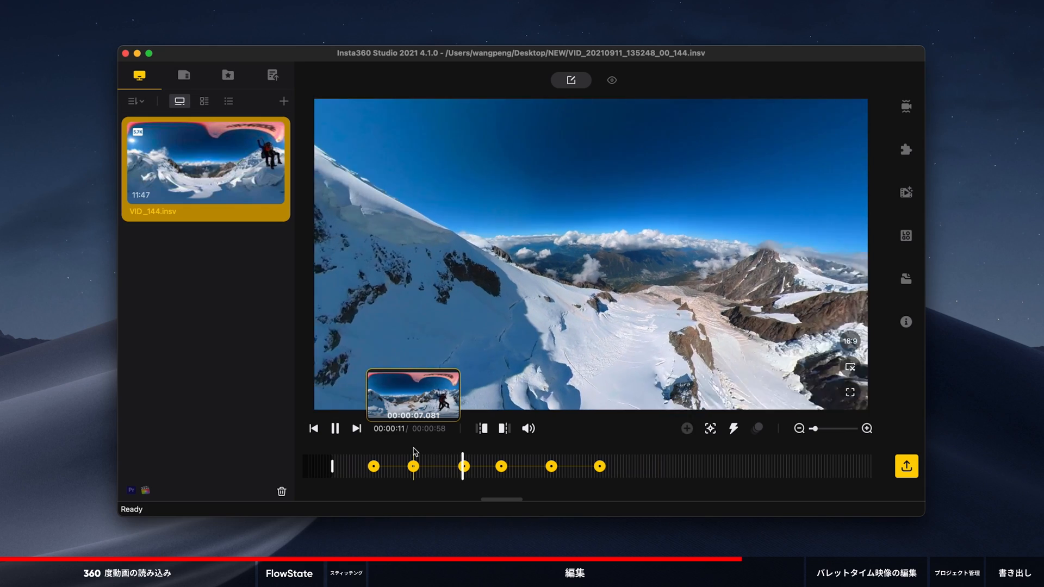
# - Switch the transition to Smooth Dissolve and nudge the last keyframe slightly earlier
pyautogui.click(440, 468)
pyautogui.click(542, 383)
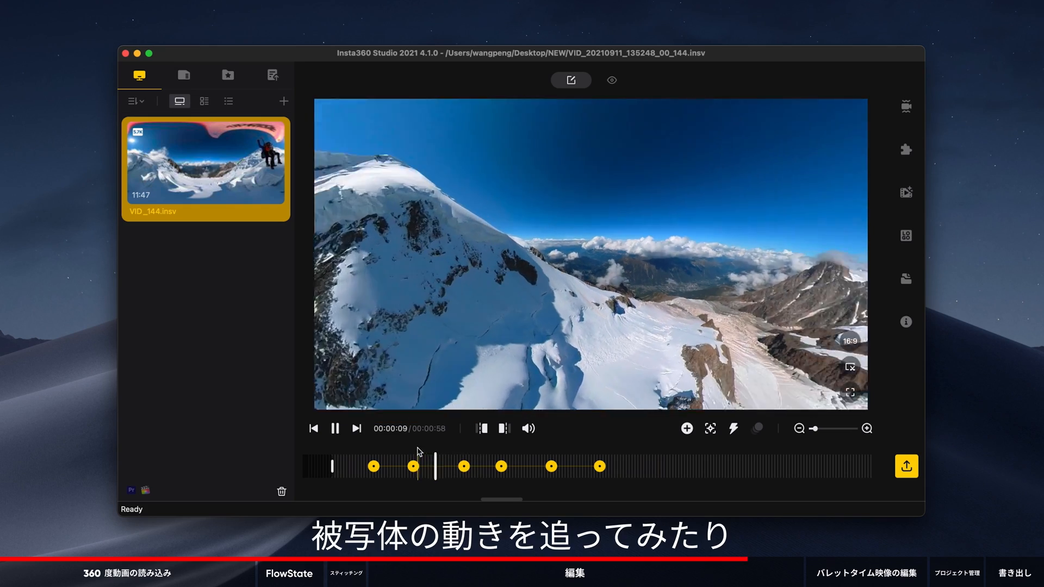
pyautogui.click(509, 383)
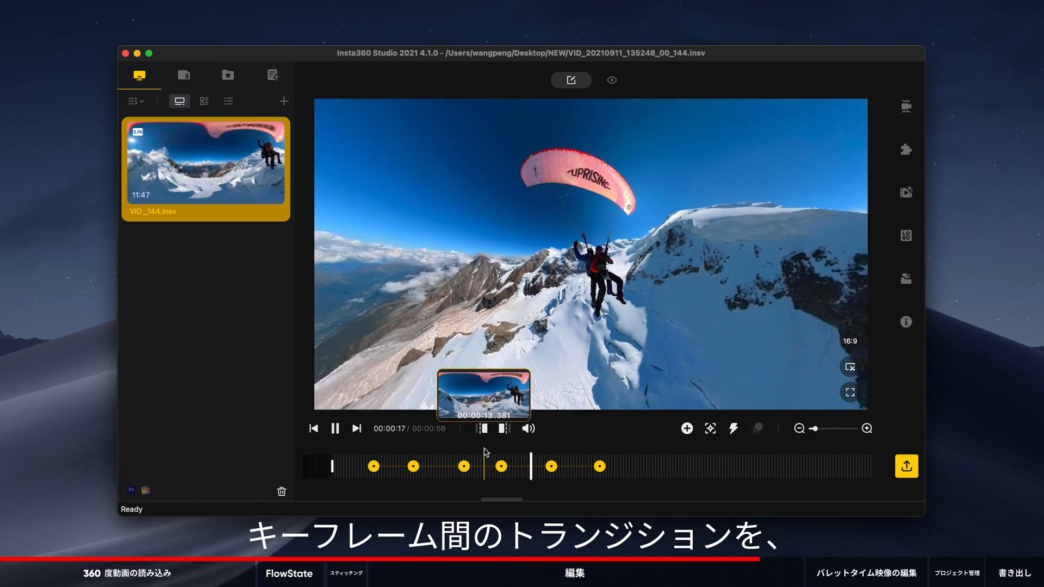
pyautogui.click(601, 467)
pyautogui.moveTo(601, 468); pyautogui.dragTo(585, 467)
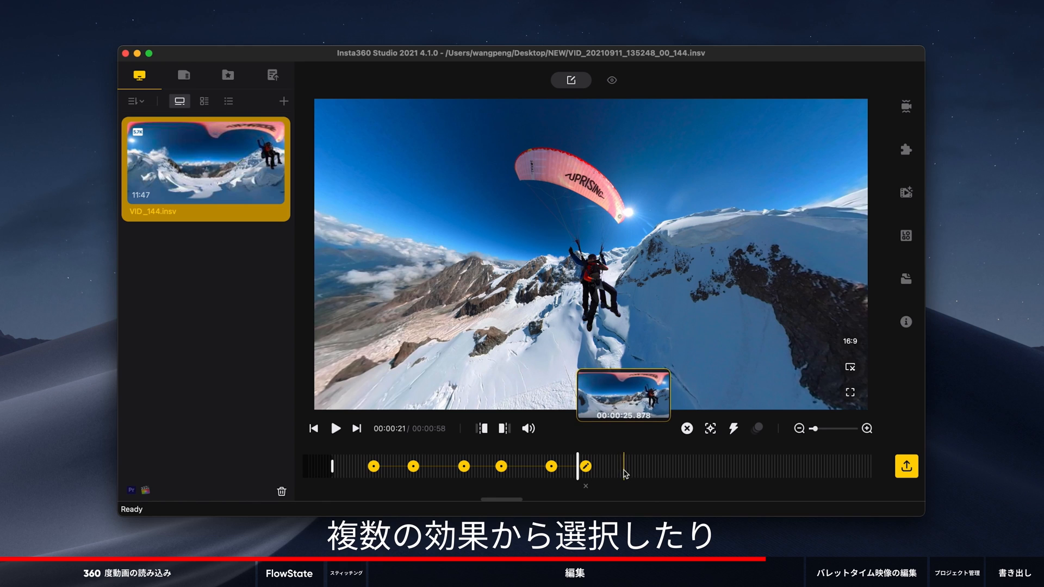
pyautogui.click(690, 431)
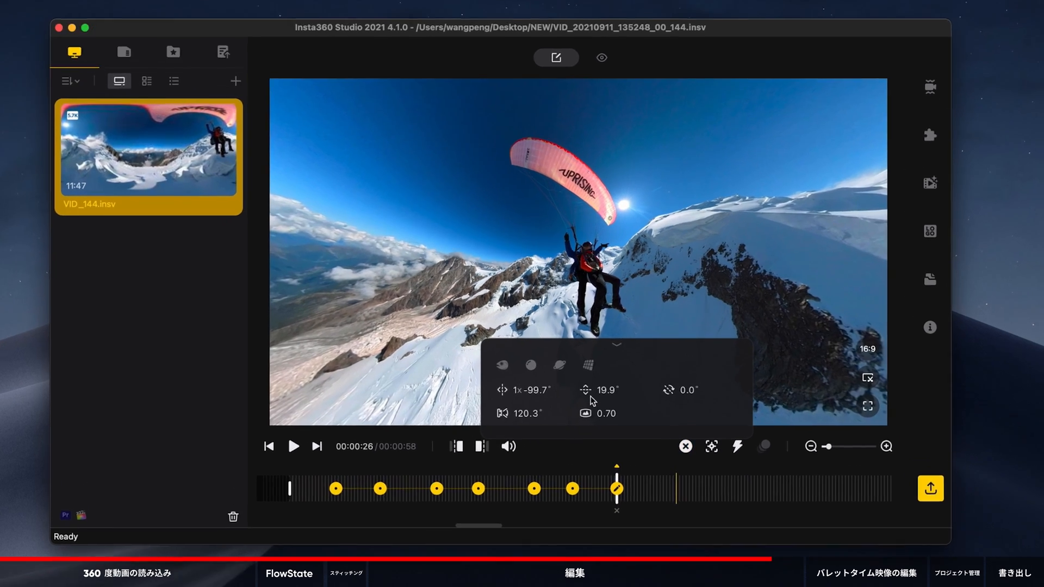
# - Set the last keyframe to Tiny Planet view and tilt it up from straight down
pyautogui.click(516, 393)
pyautogui.moveTo(531, 269)
pyautogui.mouseDown()
pyautogui.moveTo(578, 217)
pyautogui.moveTo(583, 269)
pyautogui.moveTo(580, 258)
pyautogui.moveTo(562, 260)
pyautogui.moveTo(564, 278)
pyautogui.mouseUp()
pyautogui.scroll(-1, 578, 258)
pyautogui.scroll(-2, 577, 258)
pyautogui.scroll(-3, 578, 258)
pyautogui.scroll(1, 563, 261)
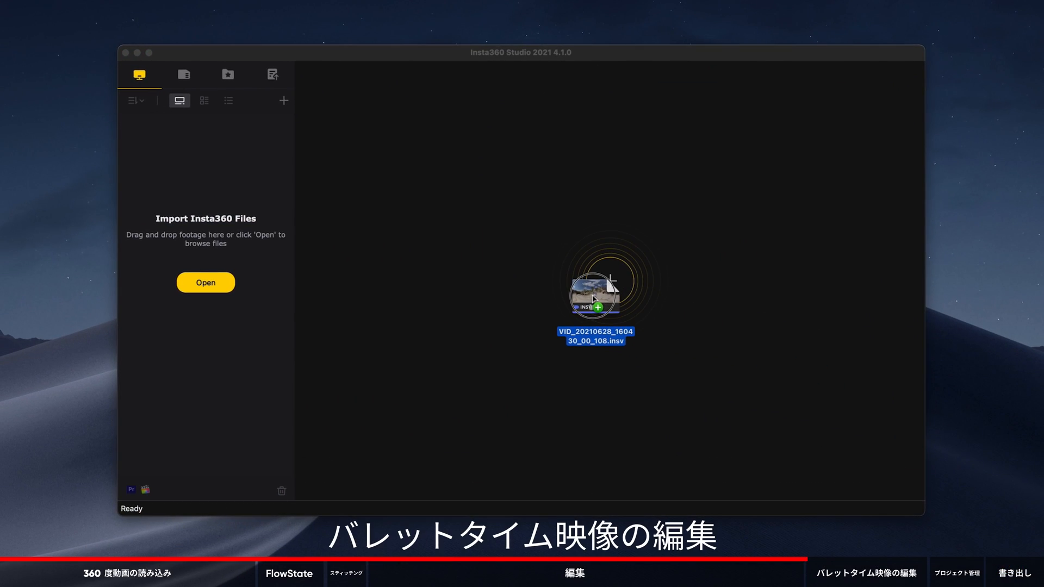
# - Import the cave-landscape .insv clip and trim it to a 39-second span
pyautogui.moveTo(593, 299); pyautogui.dragTo(581, 298)
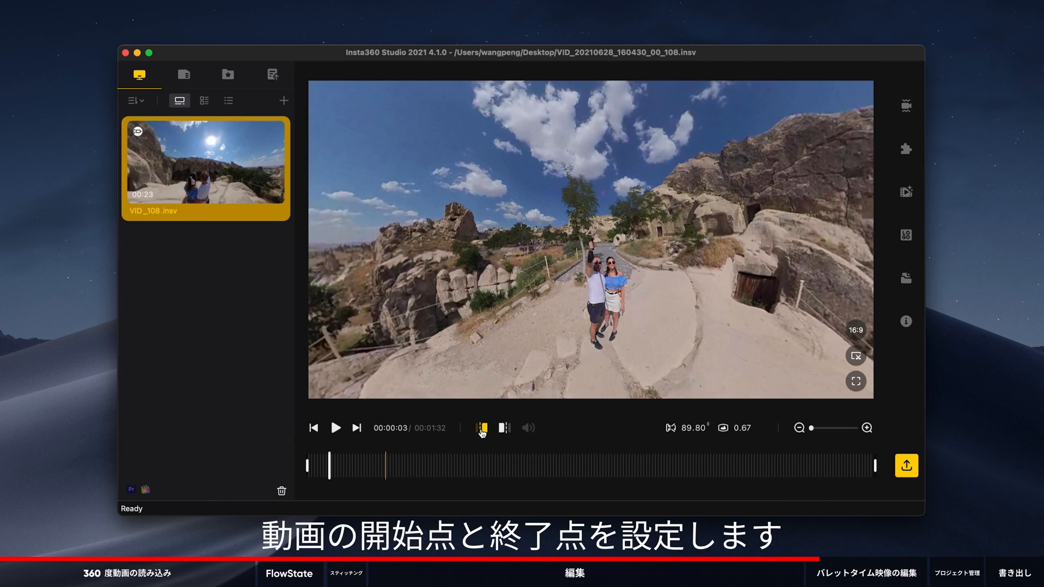
pyautogui.click(484, 428)
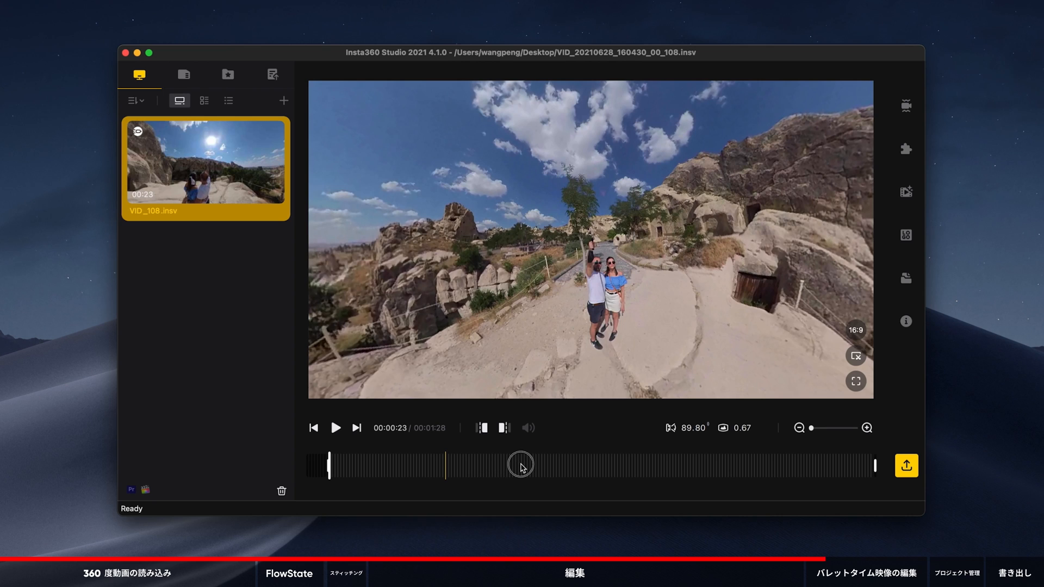
pyautogui.moveTo(517, 465); pyautogui.dragTo(574, 466)
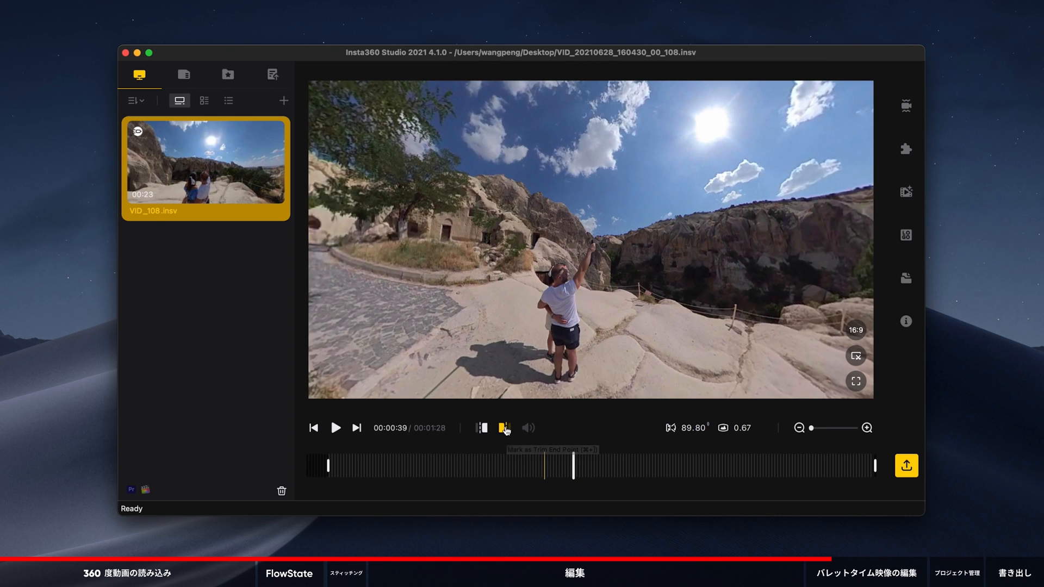
pyautogui.click(505, 428)
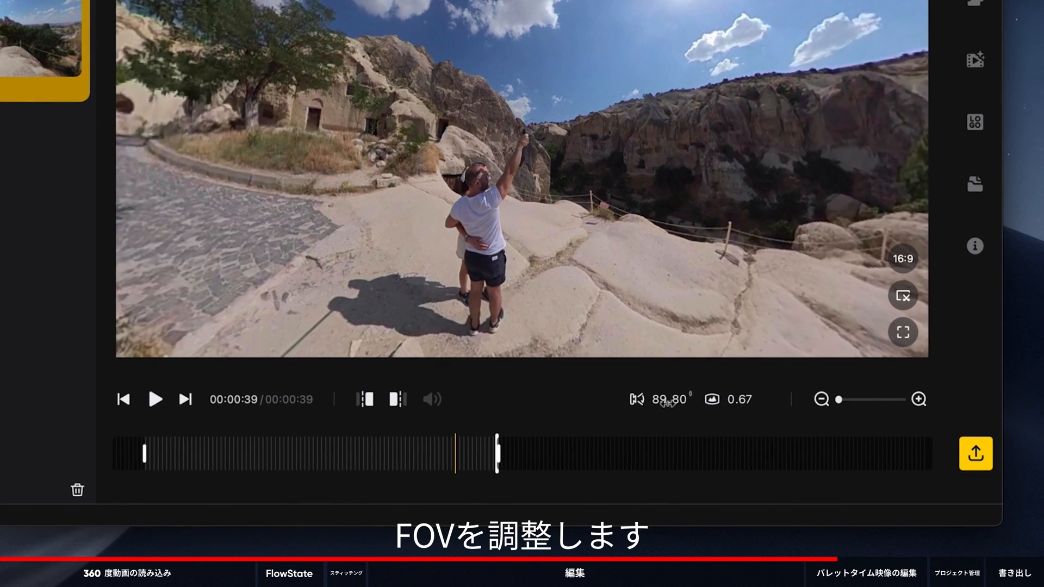
# - Widen the field of view to 102.30, try 1:1 and 9:16 ratios, and settle on 16:9
pyautogui.moveTo(667, 402)
pyautogui.mouseDown()
pyautogui.moveTo(772, 402)
pyautogui.moveTo(746, 400)
pyautogui.mouseUp()
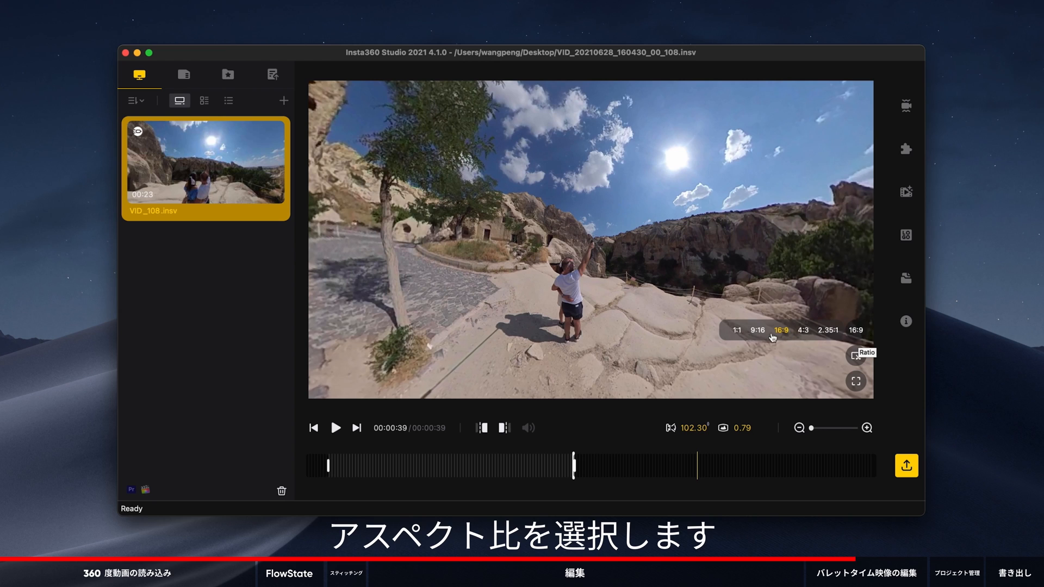
pyautogui.click(738, 331)
pyautogui.click(646, 342)
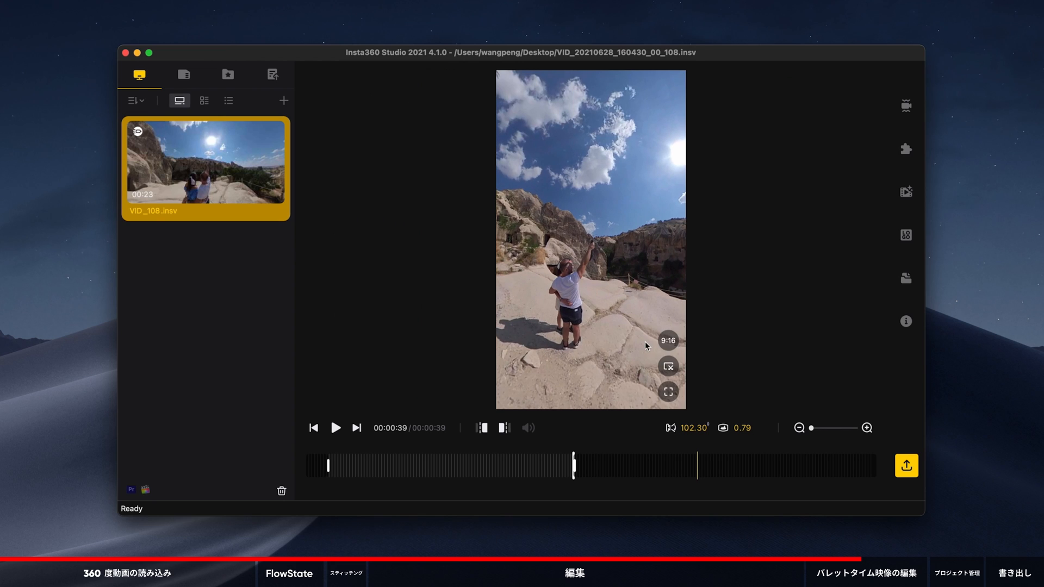
pyautogui.click(596, 342)
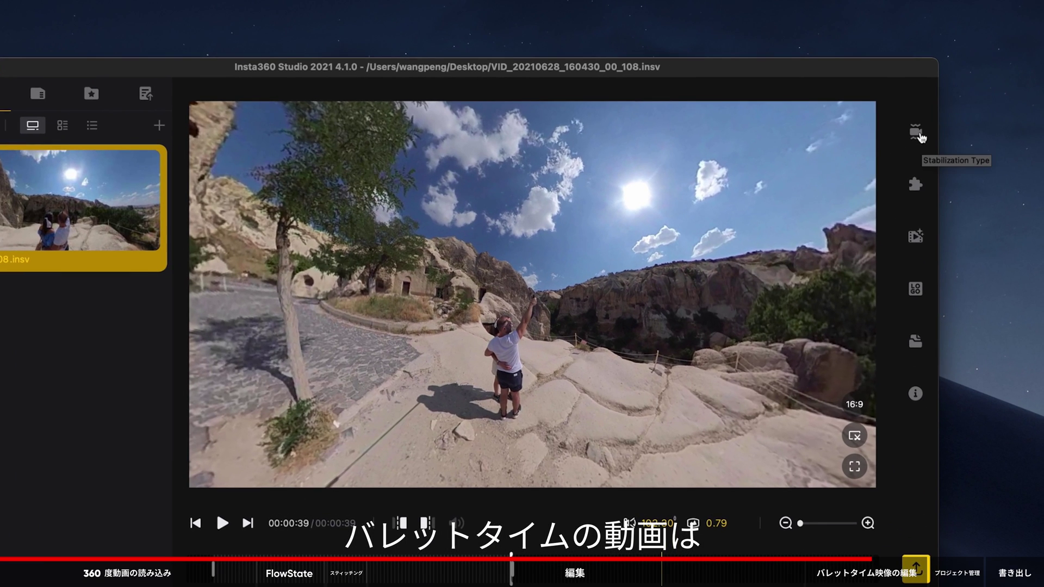
# - Review stabilization settings and run Calibrate in the stitching settings
pyautogui.click(917, 134)
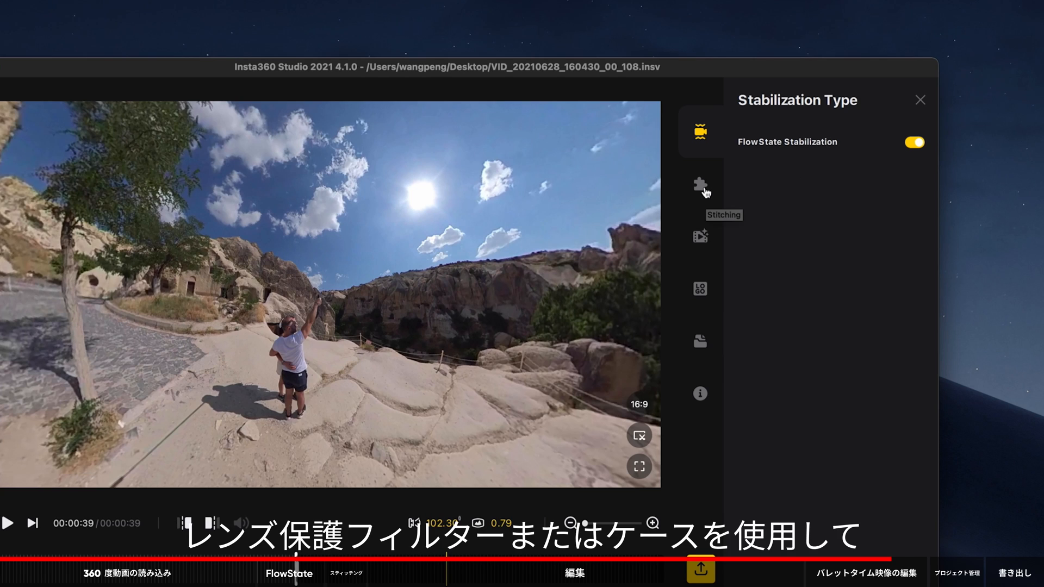
pyautogui.click(706, 192)
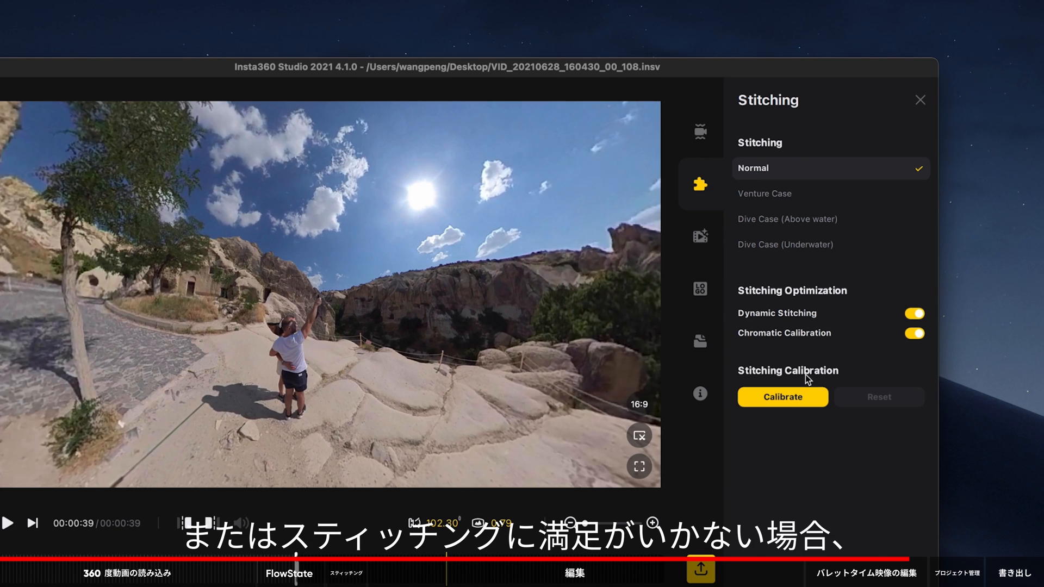
pyautogui.click(801, 398)
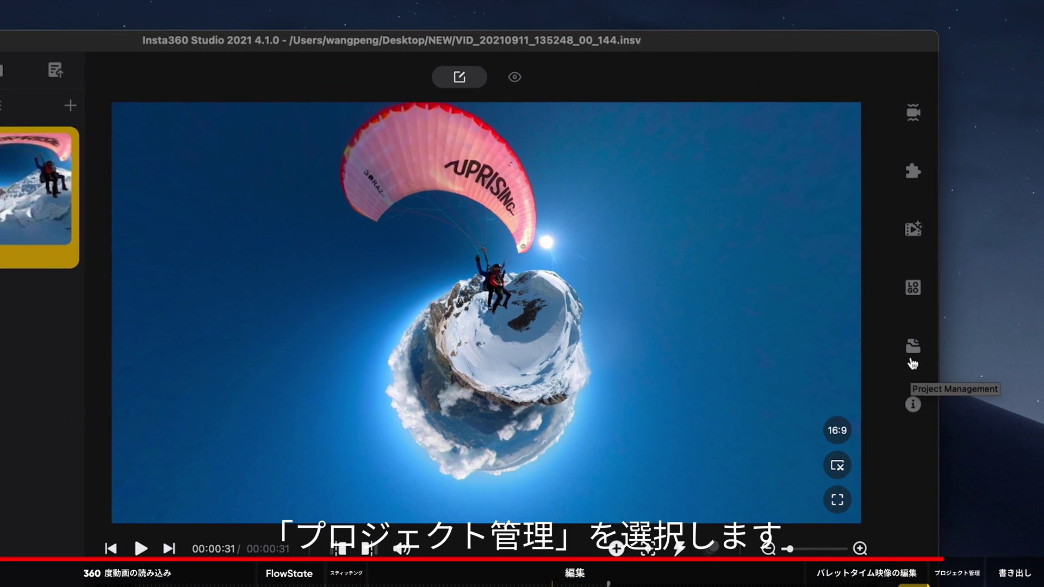
# - List the saved projects, enable 360 View, and scrub to about 5:08 and 6:42
pyautogui.click(913, 361)
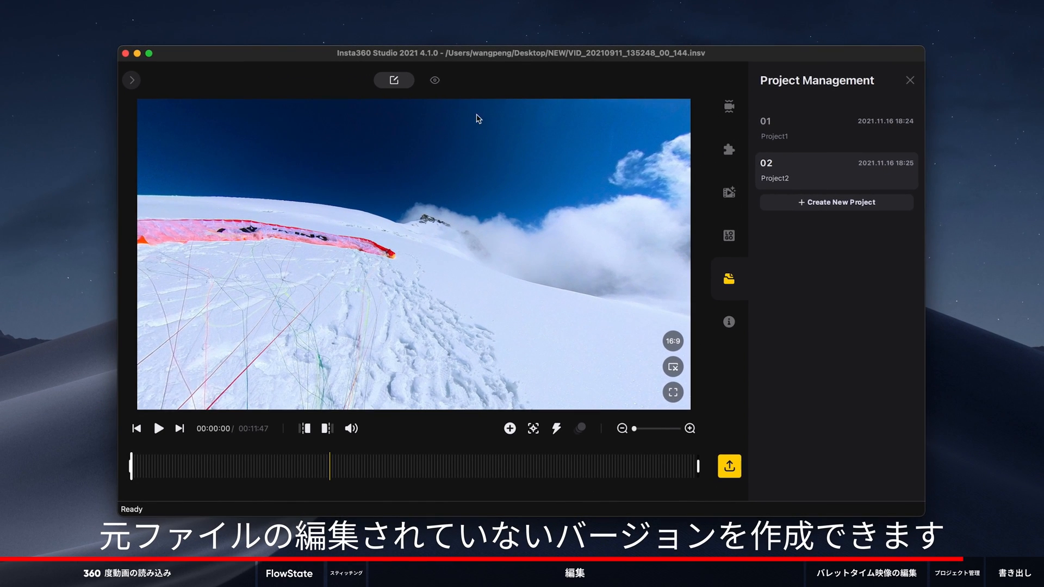
pyautogui.click(439, 85)
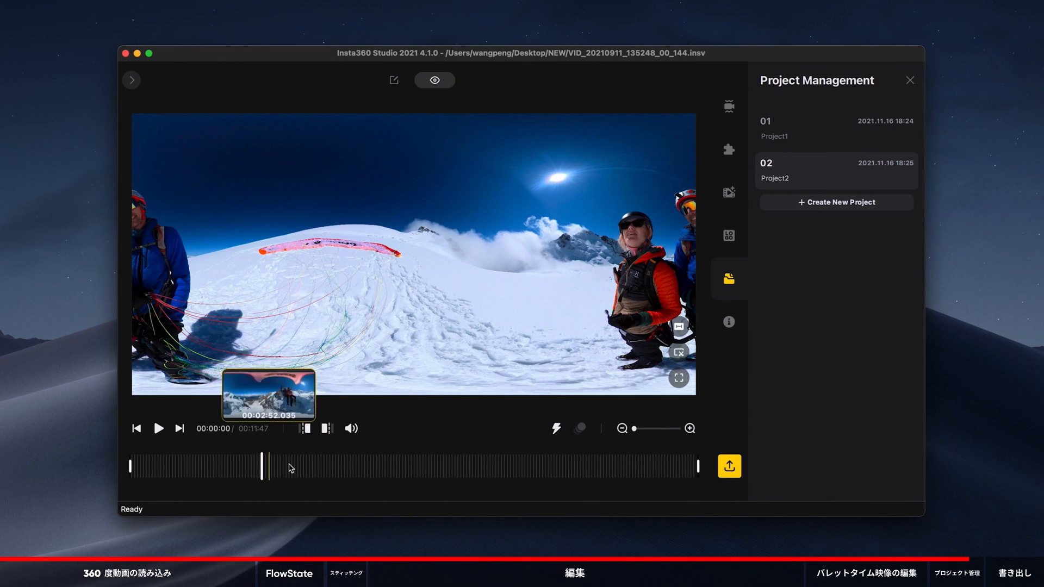
pyautogui.click(378, 466)
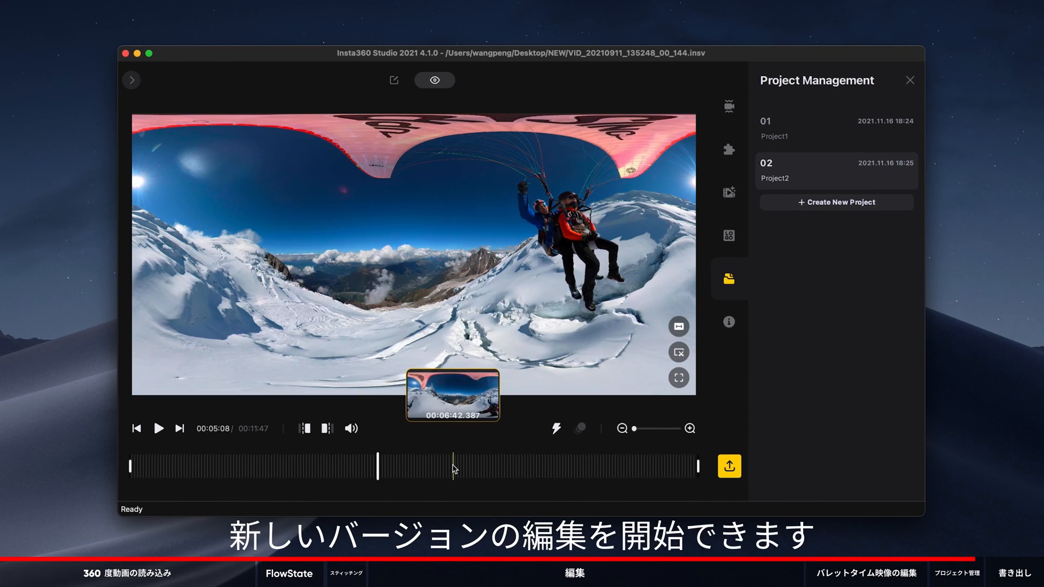
pyautogui.click(453, 466)
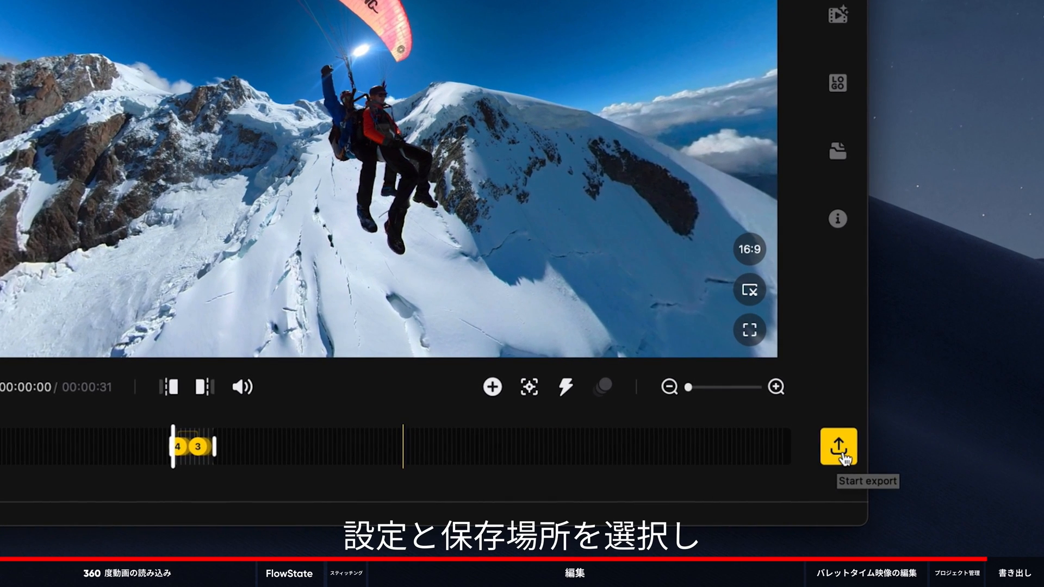
# - Enable Remove Grain in the 1920x1080 export settings and add the video to the queue
pyautogui.click(840, 449)
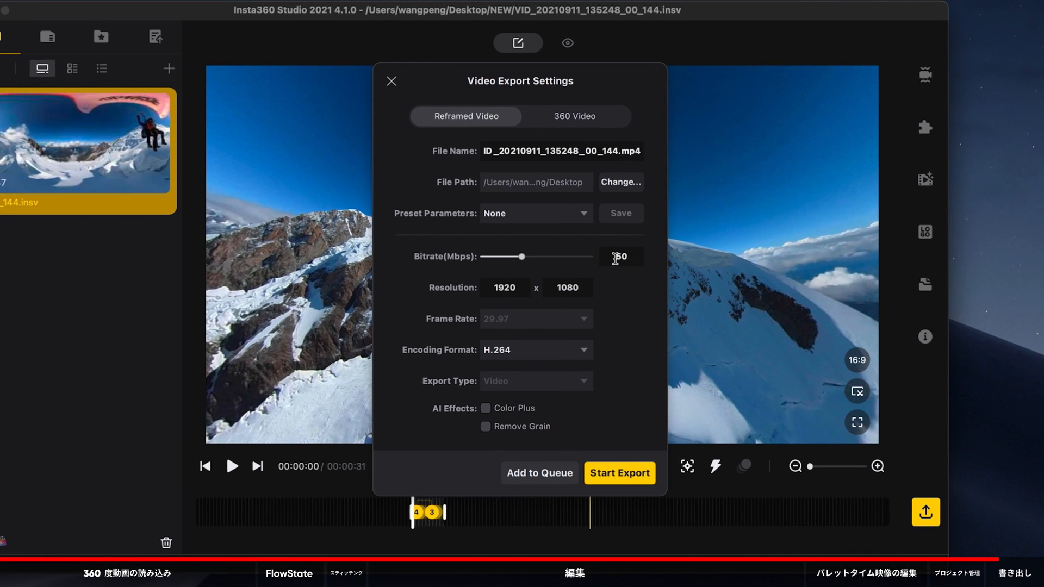
pyautogui.click(487, 426)
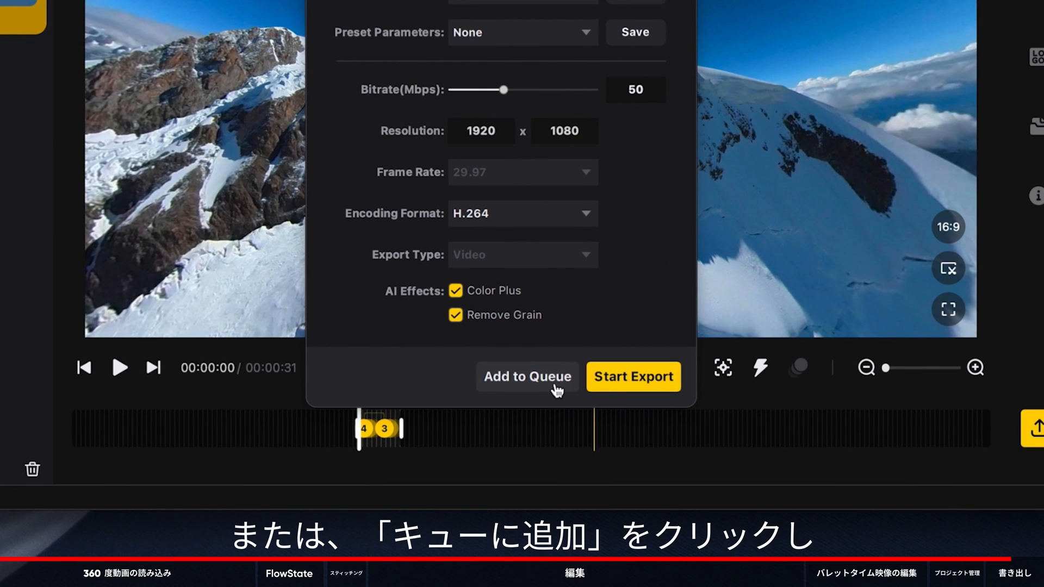
pyautogui.click(626, 387)
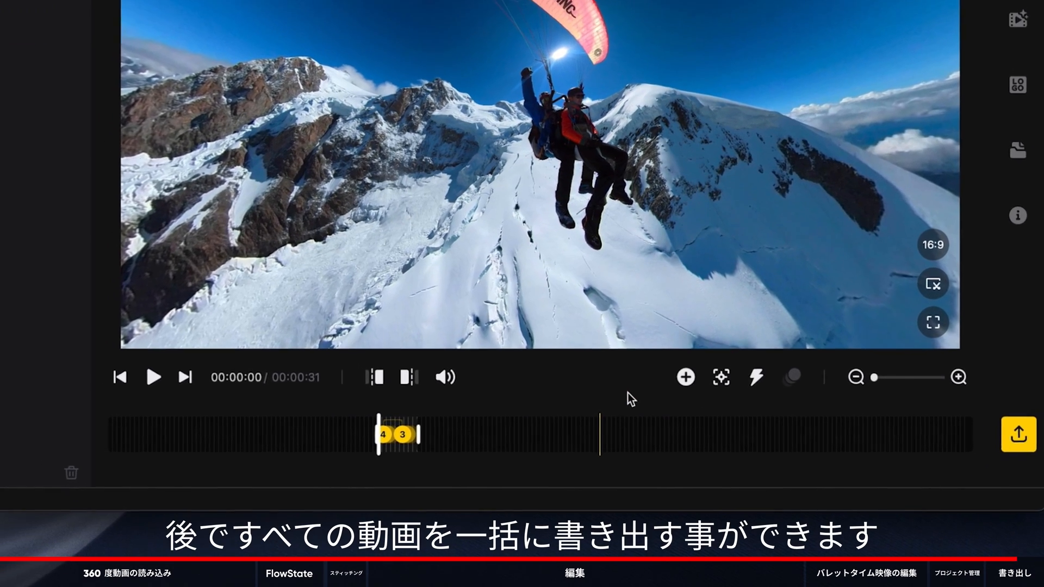